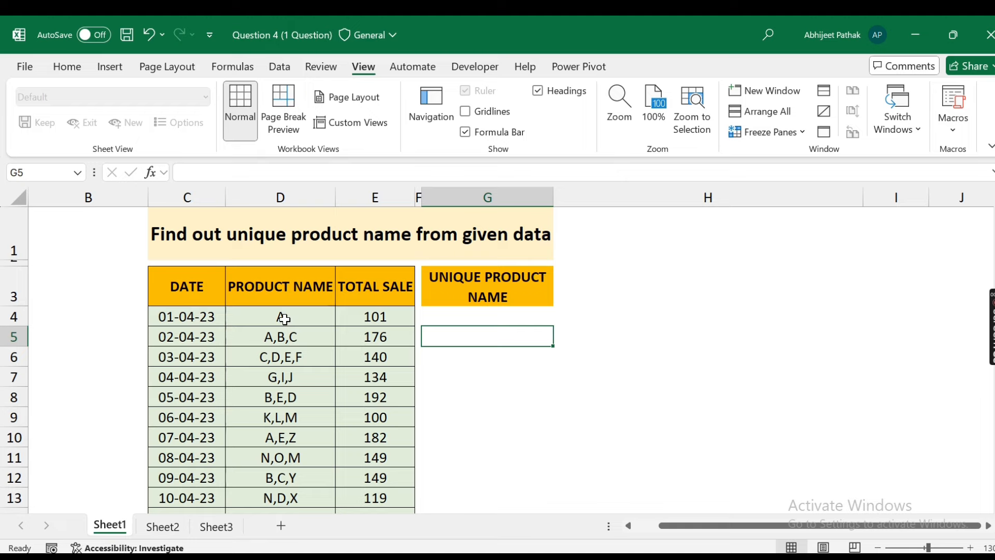
# Step: Review the PRODUCT NAME entries in column D and the UNIQUE PRODUCT NAME output area in column G
pyautogui.moveTo(285, 319); pyautogui.dragTo(269, 476)
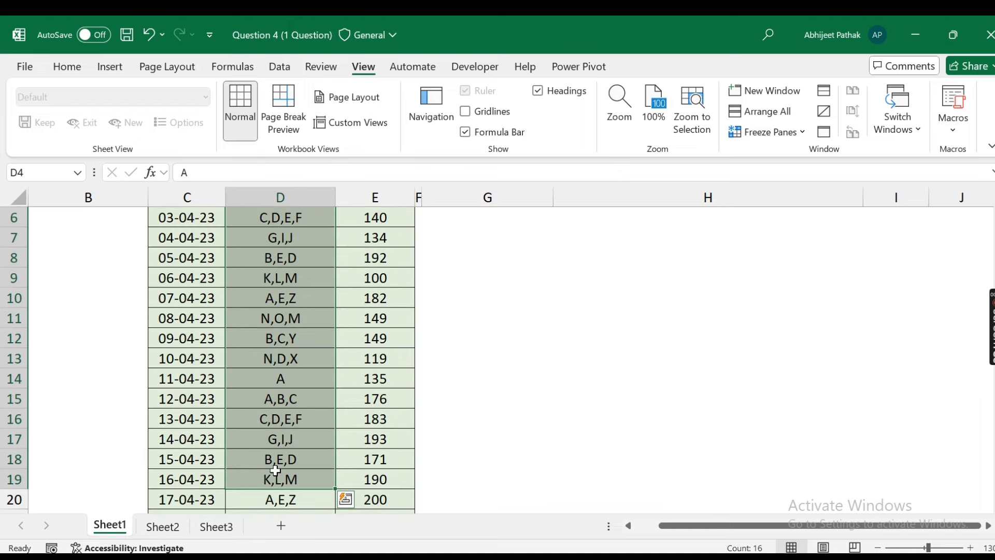
pyautogui.scroll(2, 382, 366)
pyautogui.click(493, 315)
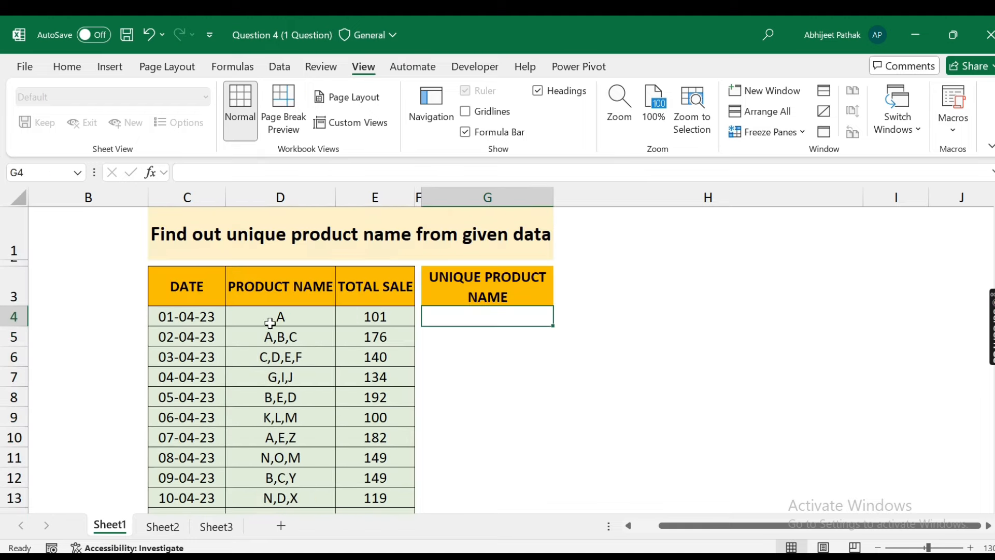
pyautogui.click(276, 318)
pyautogui.moveTo(475, 314); pyautogui.dragTo(501, 417)
pyautogui.scroll(3, 502, 362)
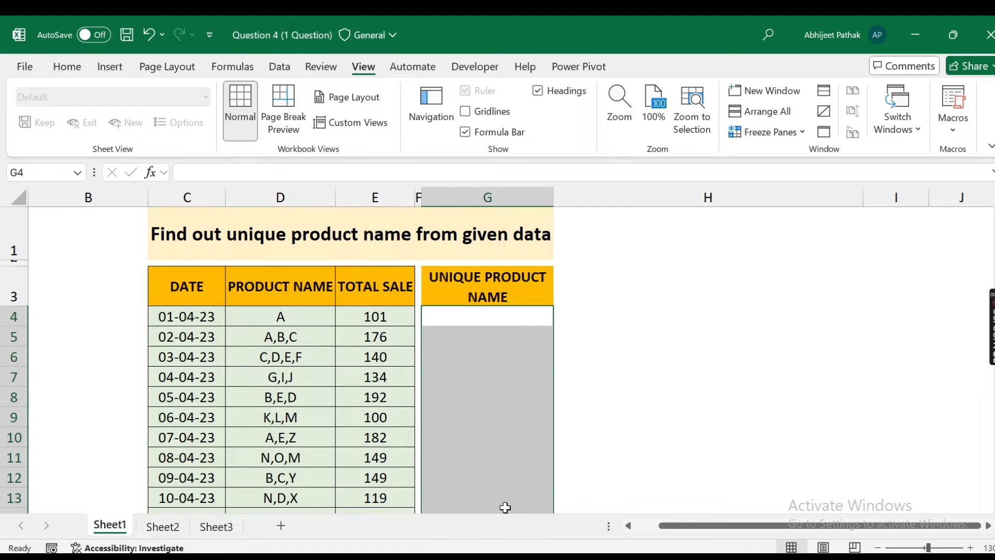
pyautogui.click(295, 320)
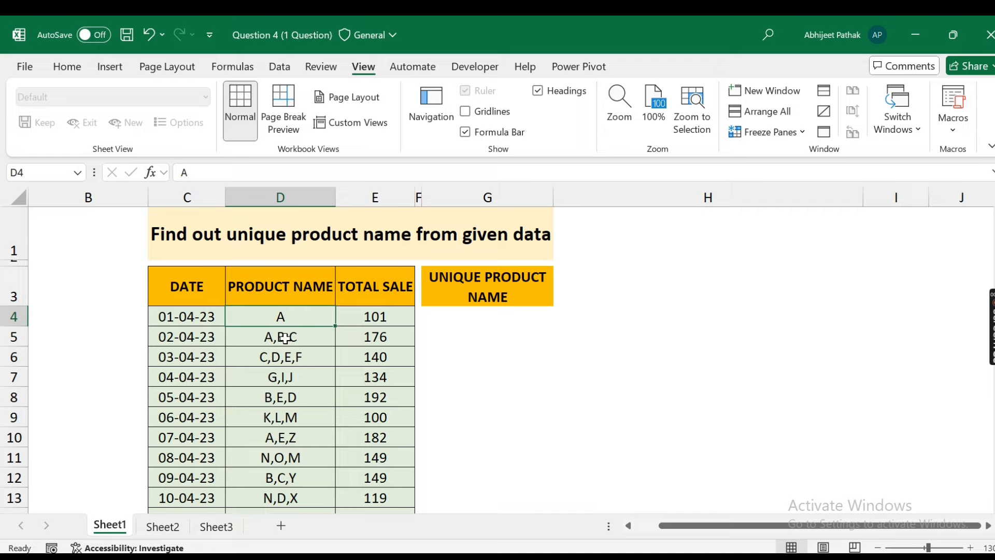
pyautogui.click(281, 337)
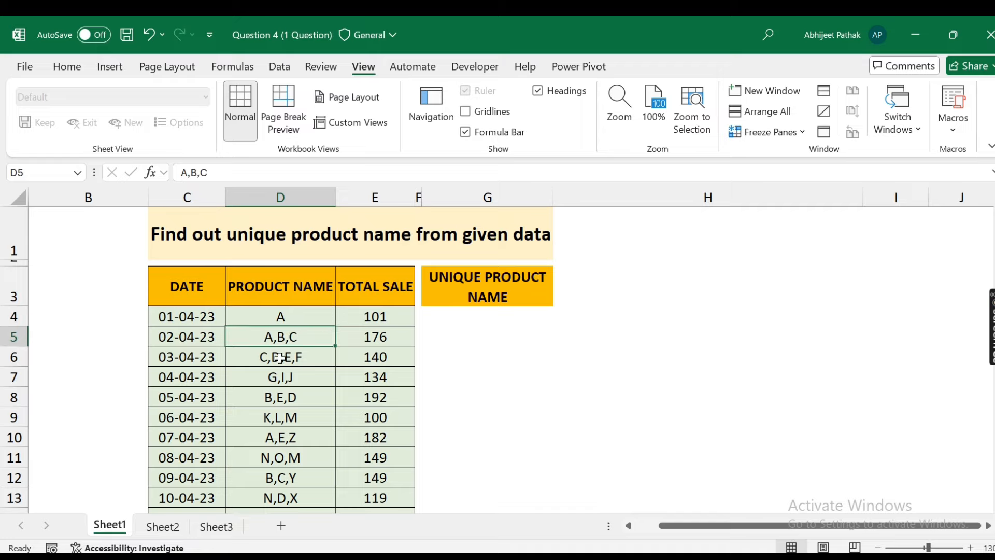
pyautogui.click(482, 319)
pyautogui.click(491, 338)
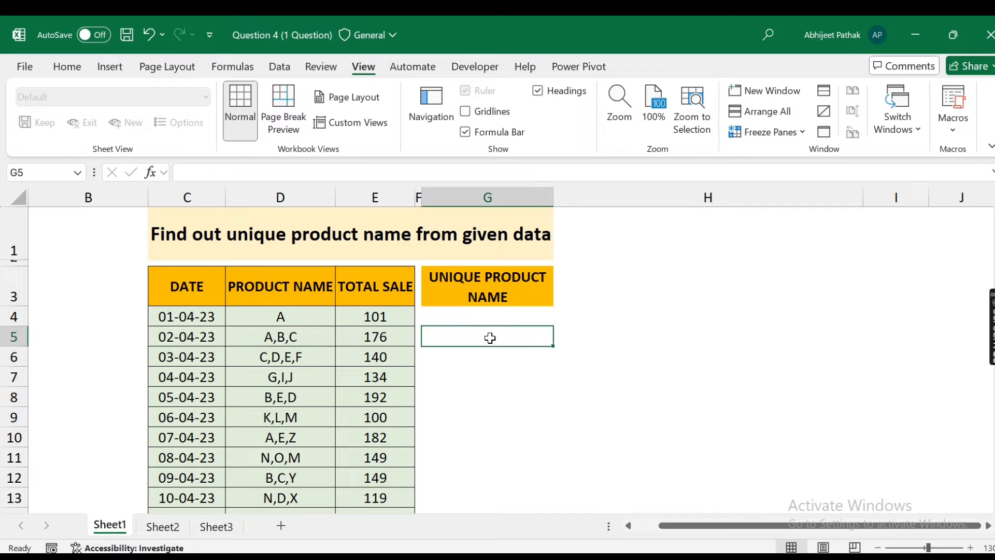
pyautogui.click(488, 365)
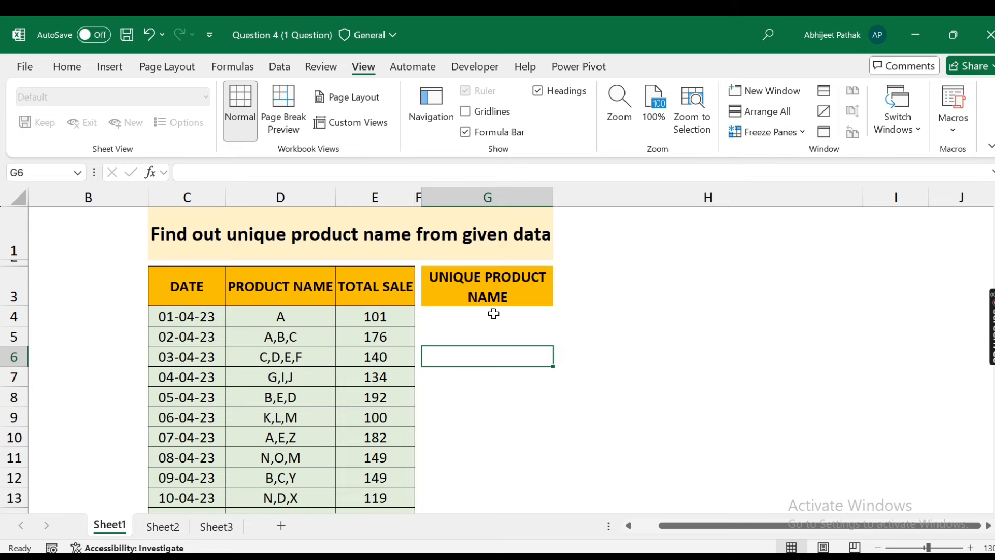
pyautogui.moveTo(494, 314); pyautogui.dragTo(433, 422)
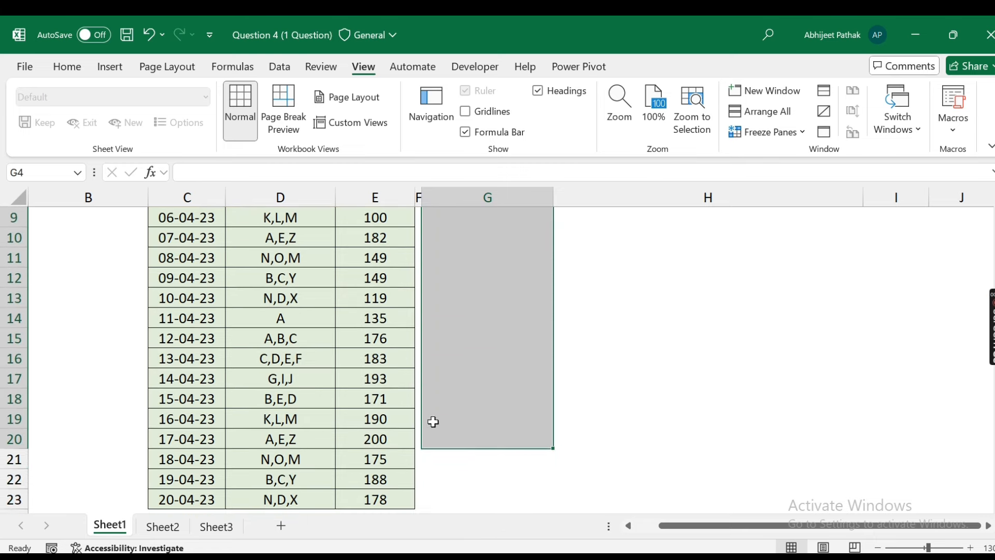
pyautogui.scroll(3, 433, 422)
# Step: Combine all product names into G4 with the formula =TEXTJOIN(",",TRUE,D4:D23)
pyautogui.click(501, 323)
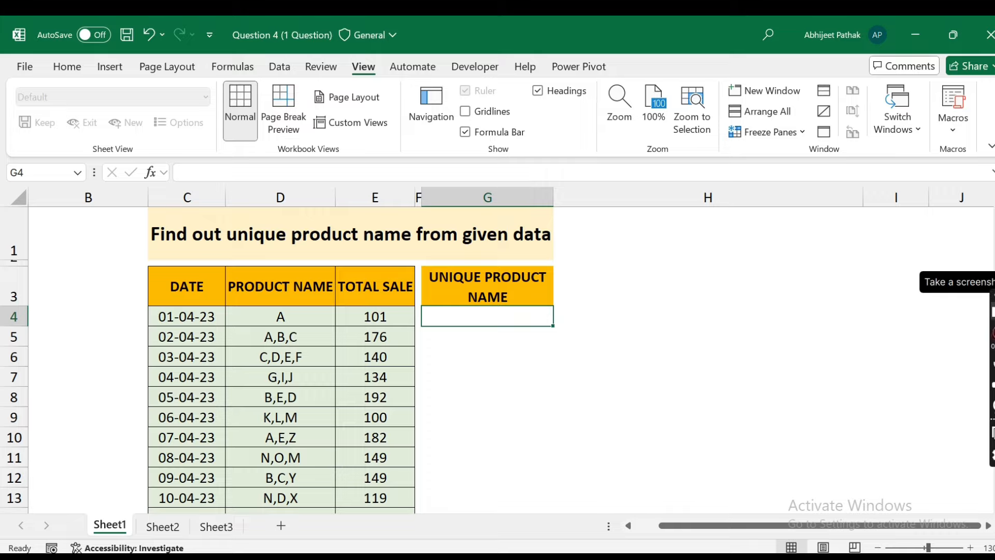
pyautogui.write('=')
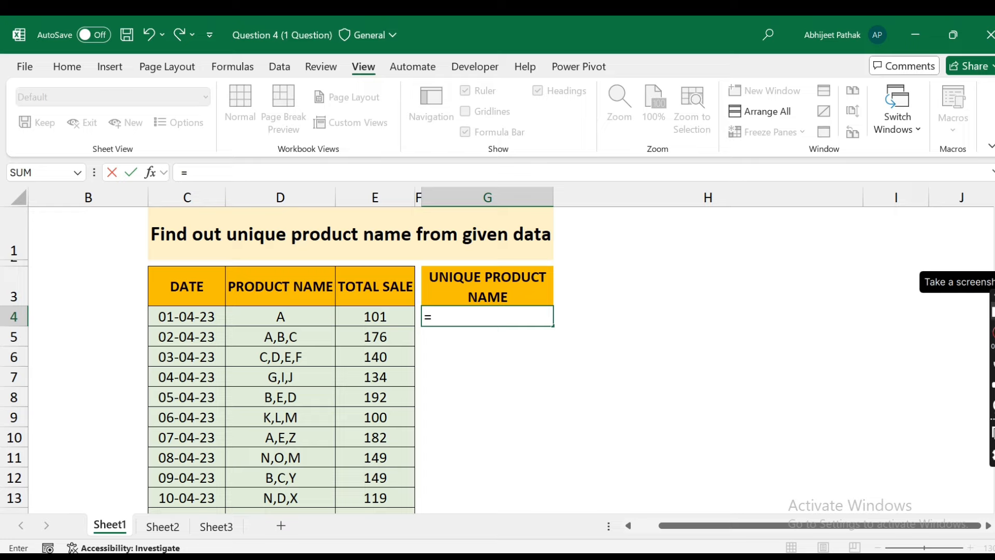
pyautogui.write('T')
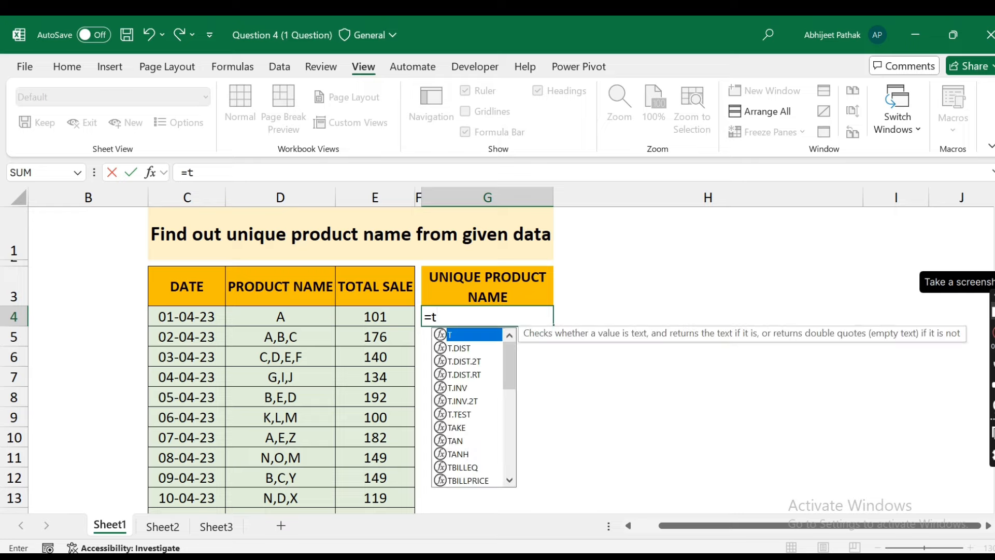
pyautogui.press('BackSpace')
pyautogui.write('textj')
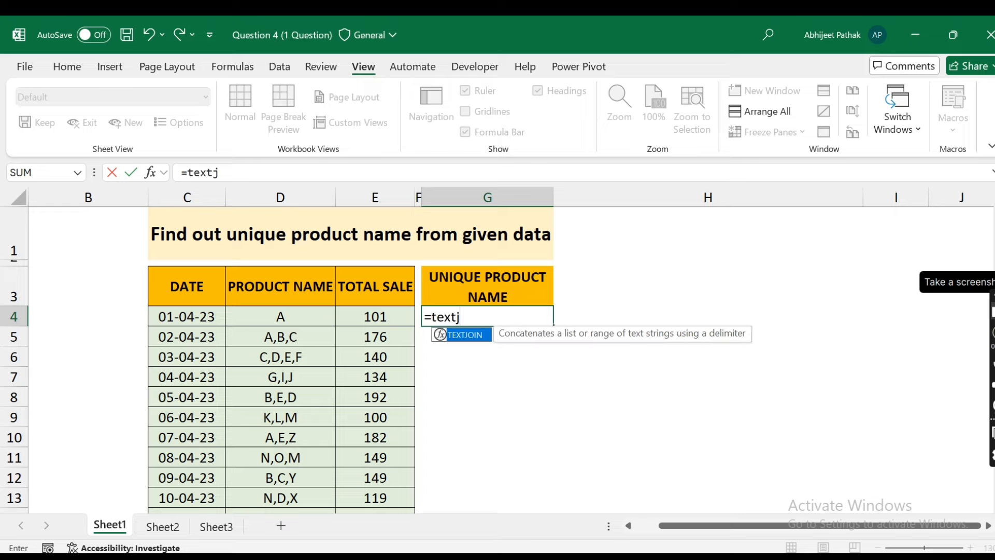
pyautogui.press('Tab')
pyautogui.write('",')
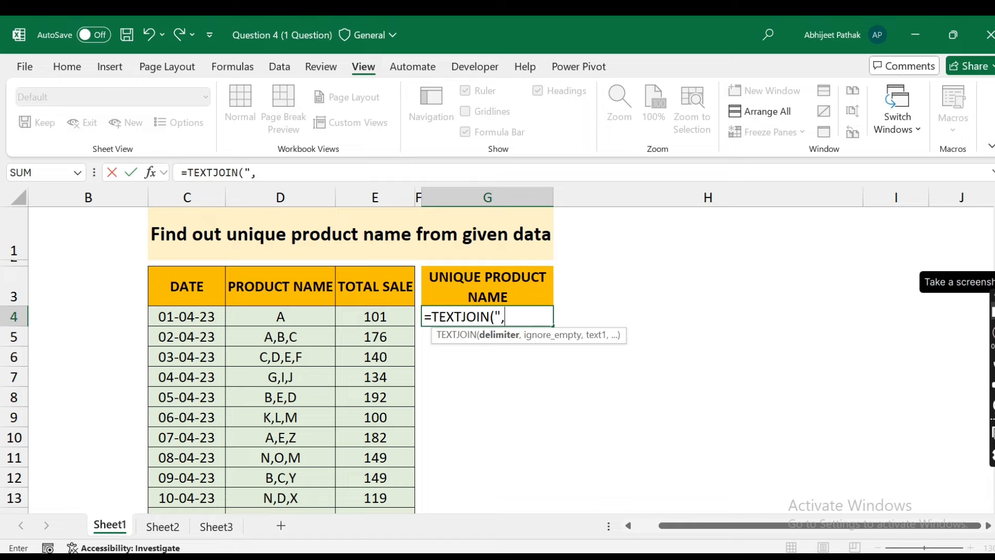
pyautogui.write('",TRUE,')
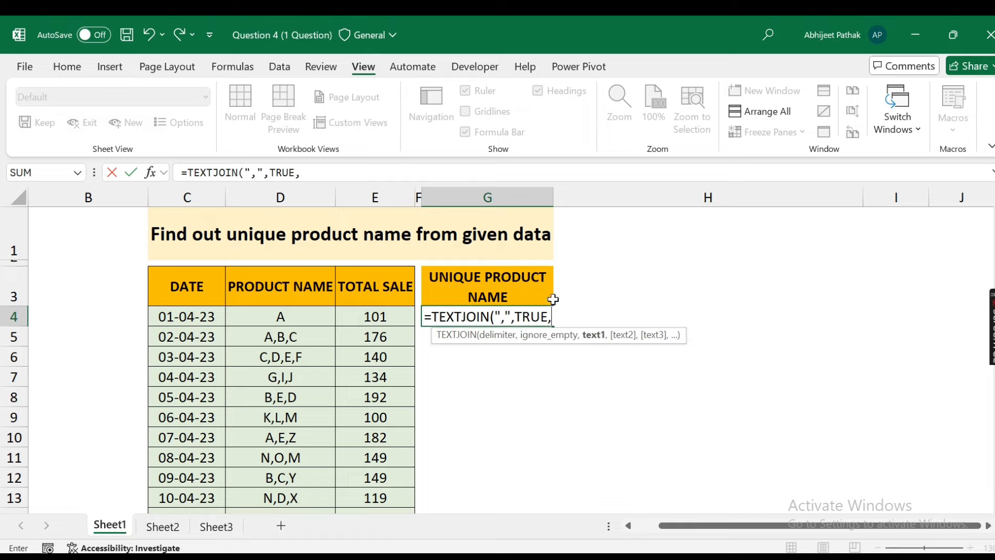
pyautogui.click(262, 315)
pyautogui.hotkey('ctrl', 'shift', 'Down')
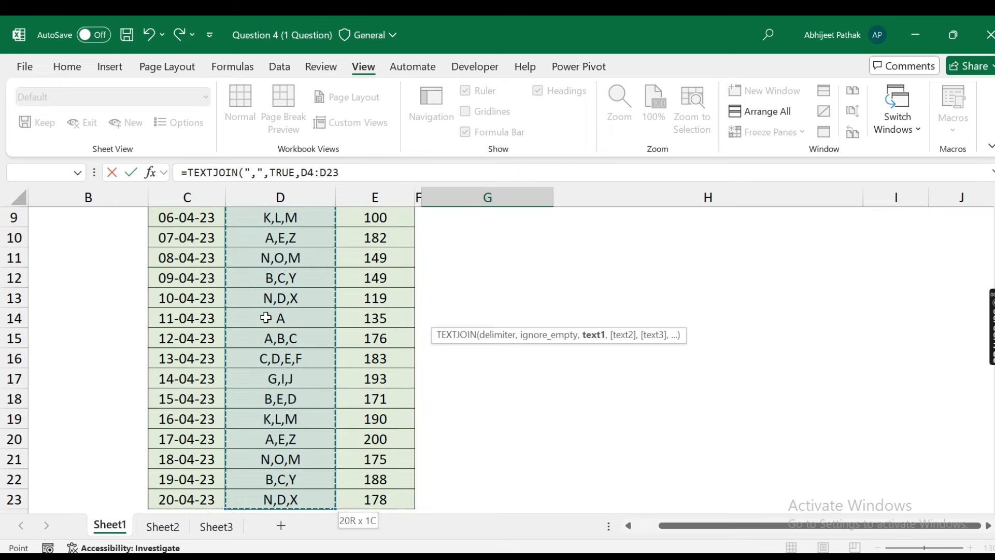
pyautogui.press('Return')
pyautogui.scroll(2, 485, 289)
# Step: Wrap the G4 formula in TEXTSPLIT with a comma as row delimiter: =TEXTSPLIT(TEXTJOIN(",",TRUE,D4:D23),,","), and check the spilled list
pyautogui.click(484, 314)
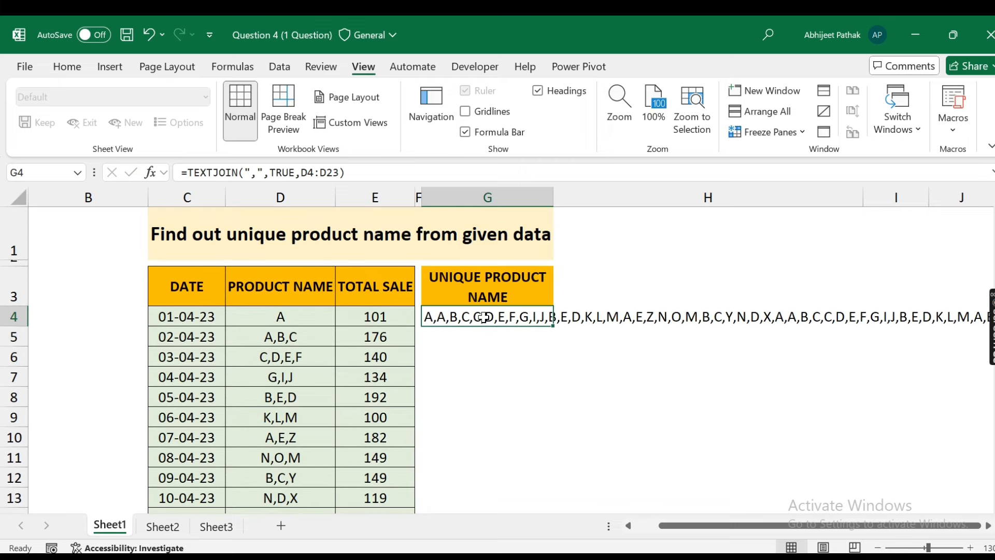
pyautogui.click(192, 171)
pyautogui.write('tex')
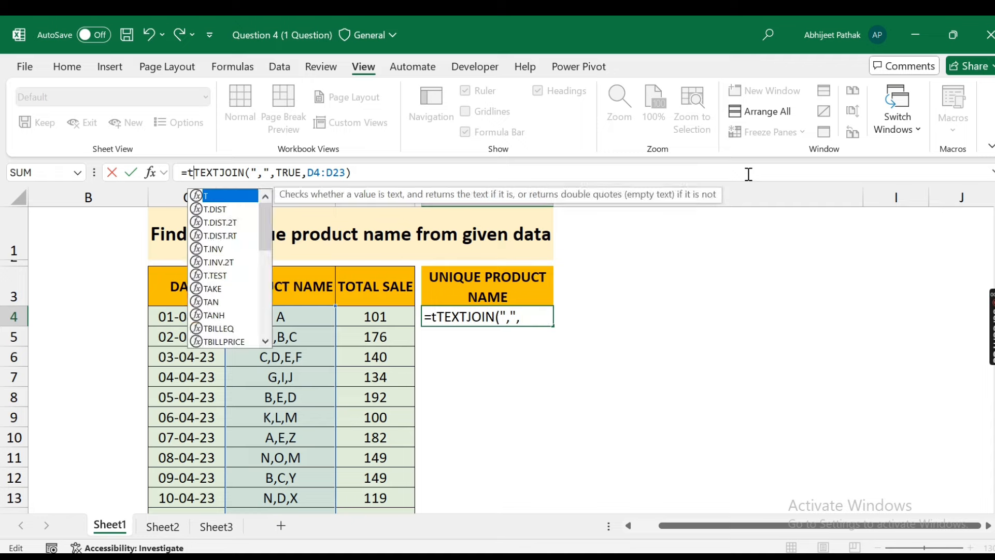
pyautogui.write('sp')
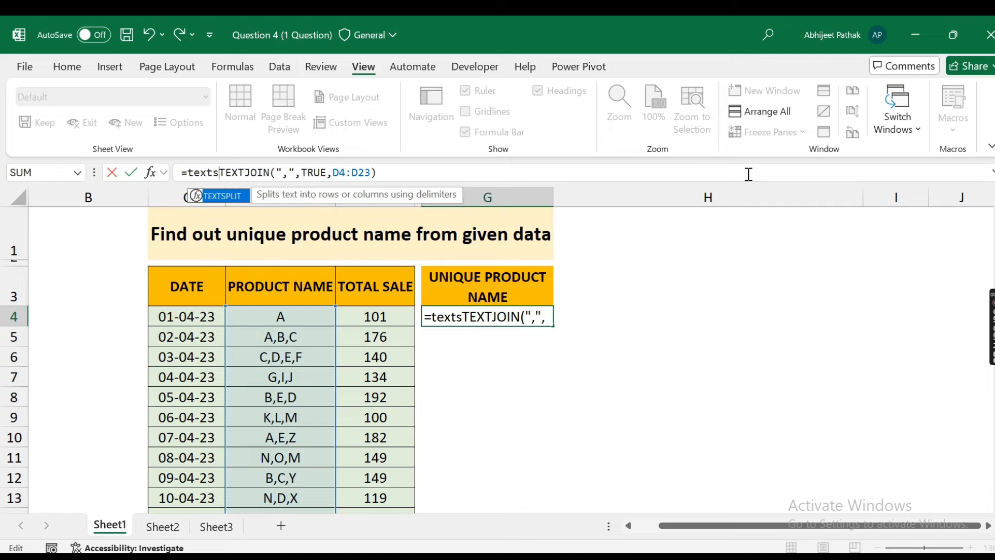
pyautogui.press('Tab')
pyautogui.click(435, 172)
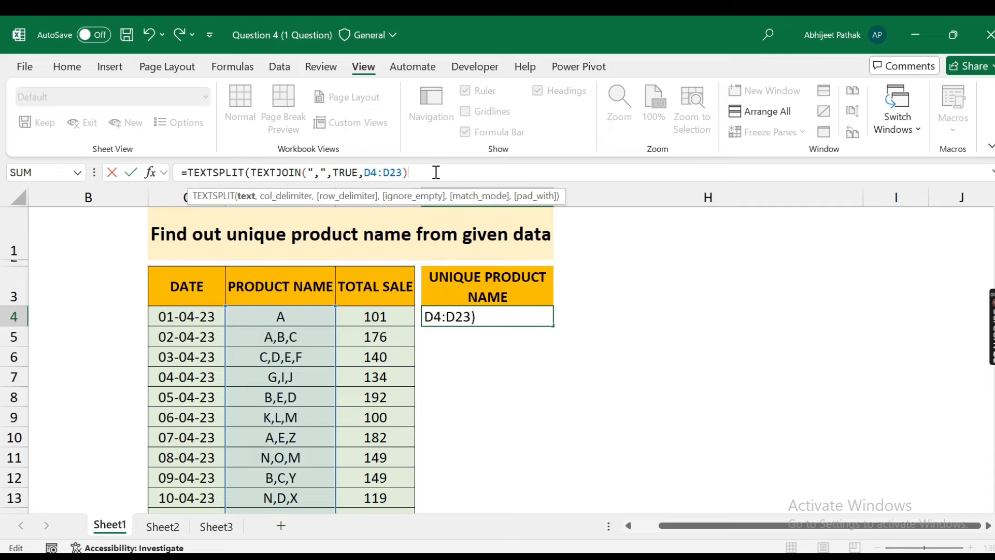
pyautogui.write(',,')
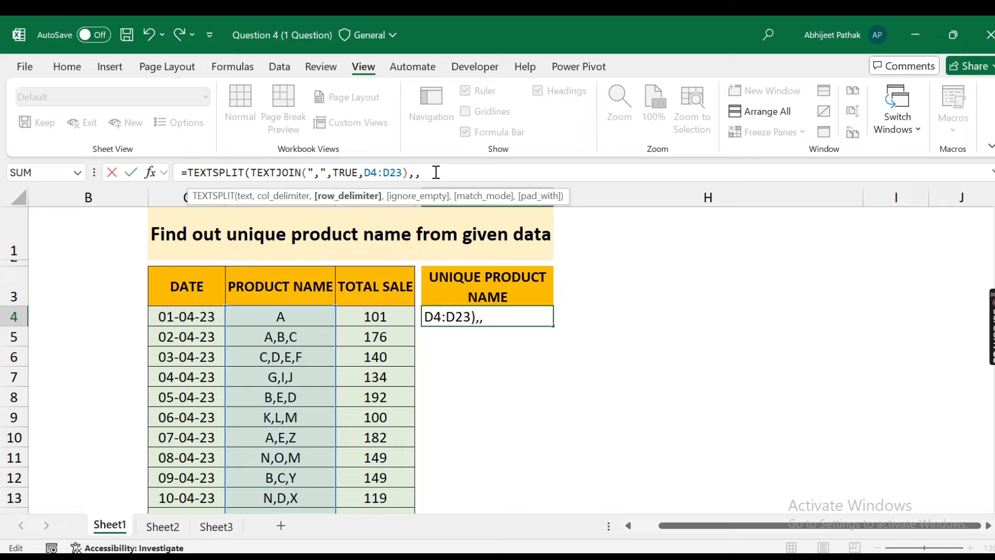
pyautogui.write('",")')
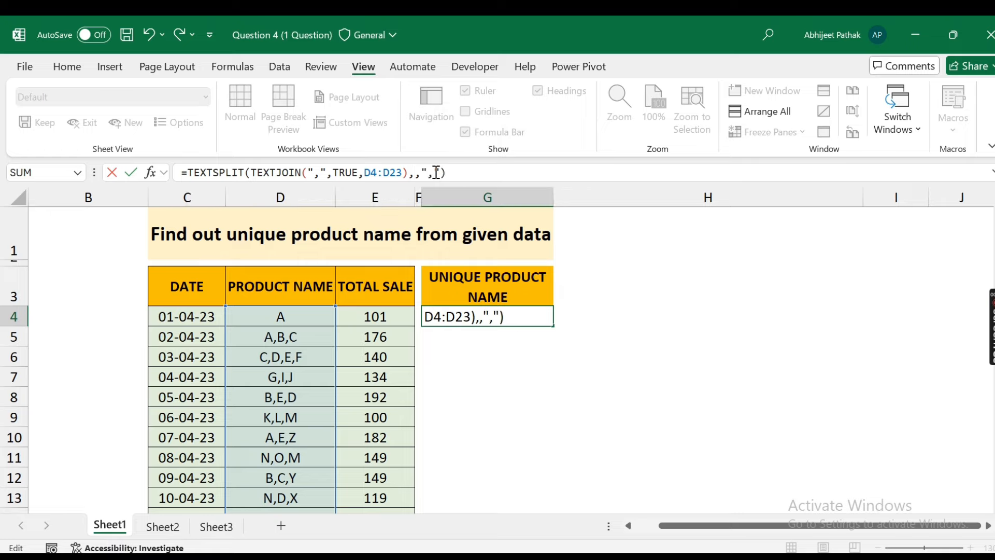
pyautogui.press('Return')
pyautogui.press('Up')
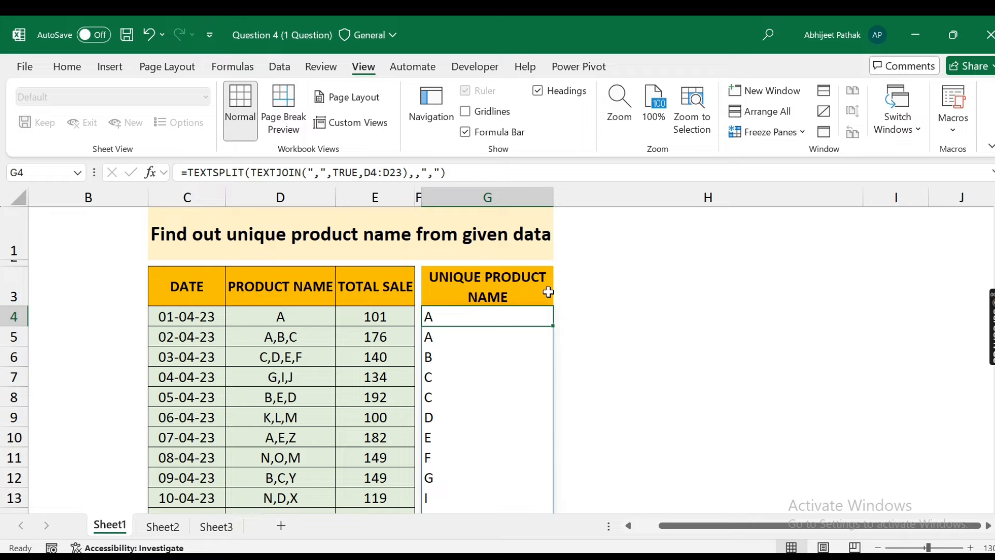
pyautogui.hotkey('ctrl', 'shift', 'Down')
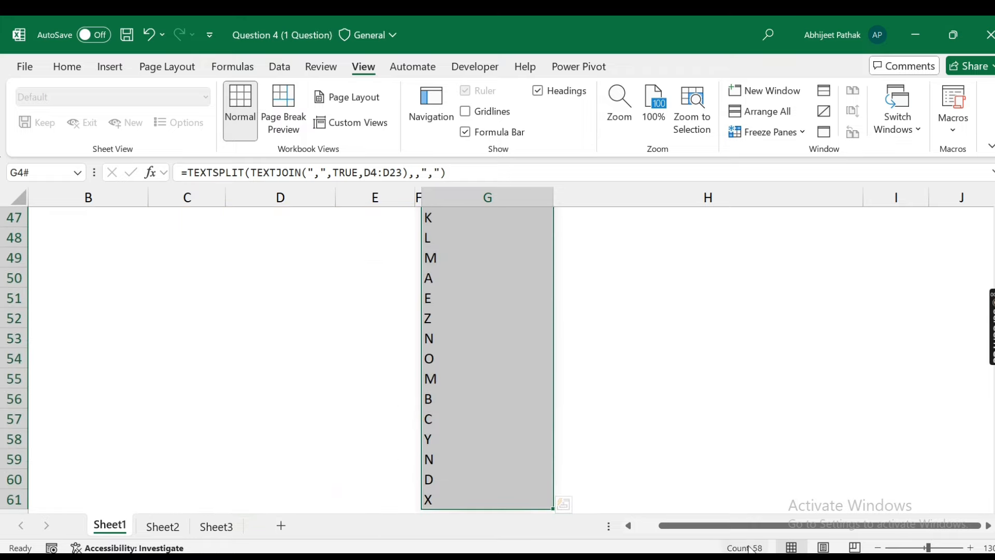
pyautogui.scroll(15, 498, 391)
# Step: Wrap the G4 formula in UNIQUE, making it =UNIQUE(TEXTSPLIT(TEXTJOIN(",",TRUE,D4:D23),,",")), and review the resulting list
pyautogui.click(463, 317)
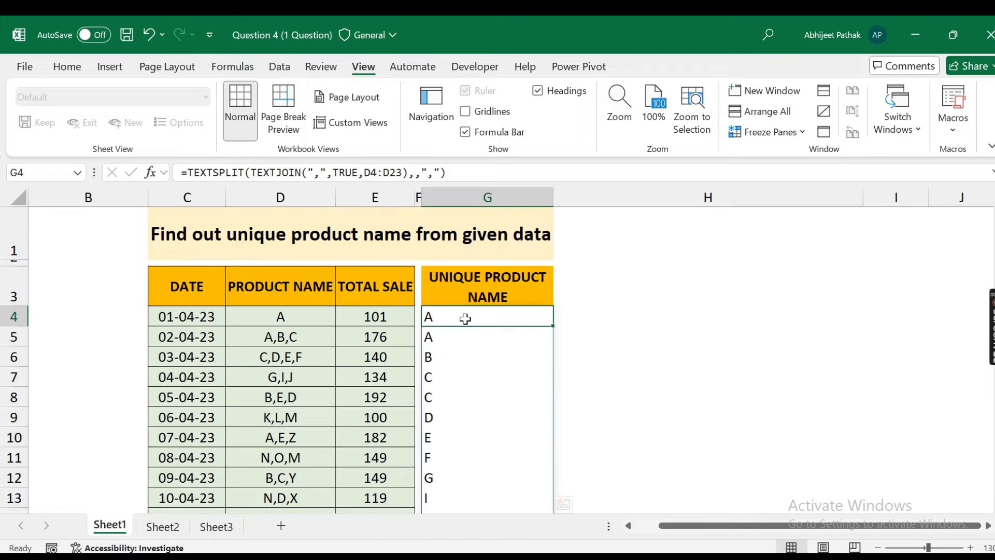
pyautogui.click(185, 172)
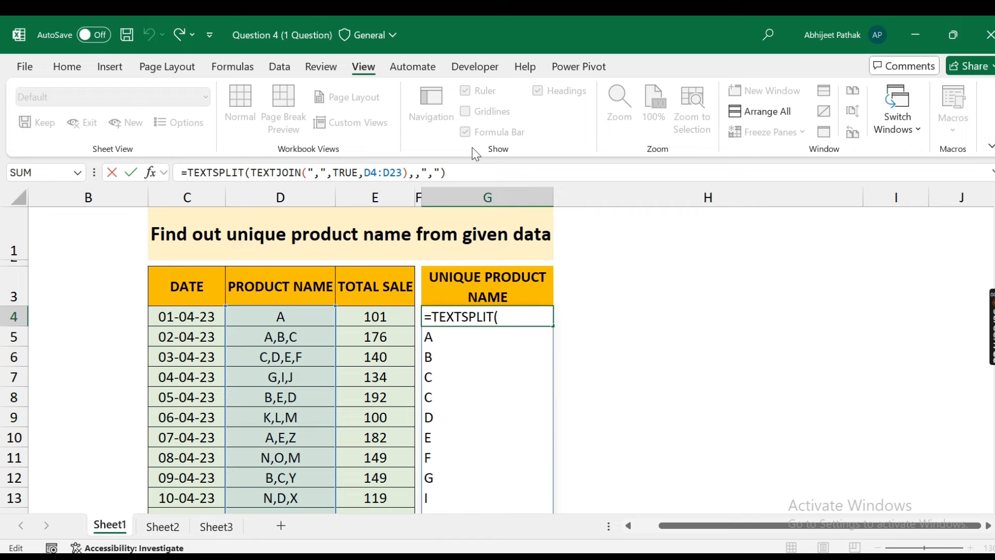
pyautogui.write('uniqu')
pyautogui.press('Tab')
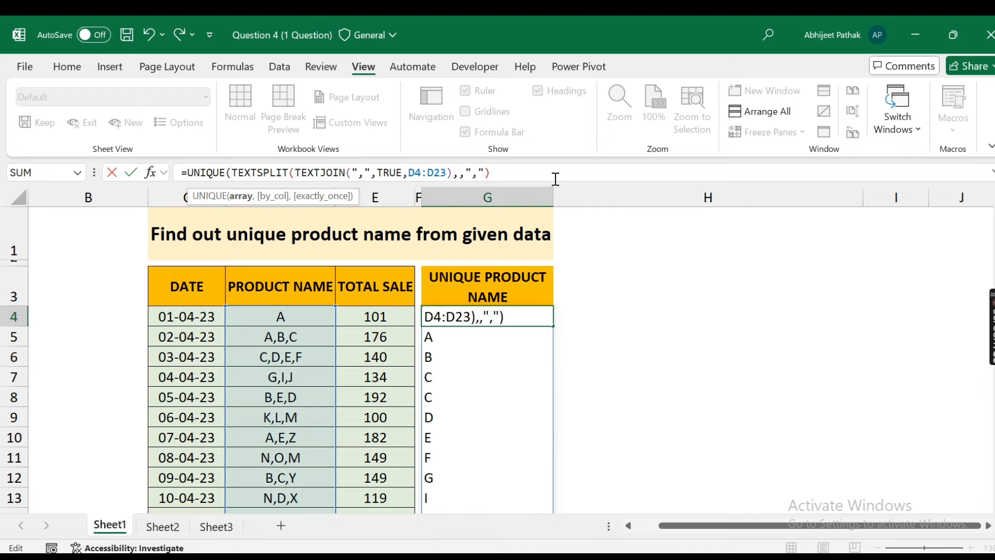
pyautogui.write(')')
pyautogui.press('Return')
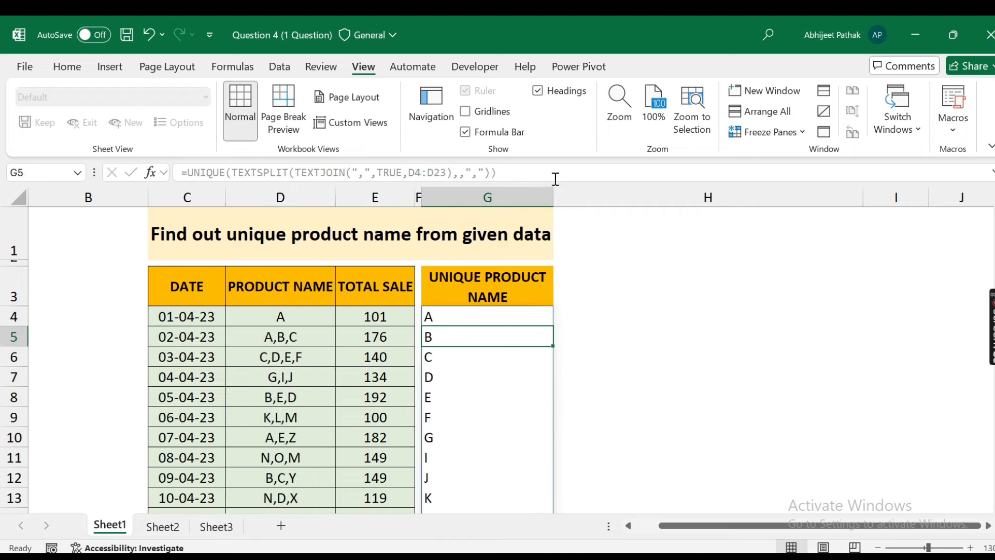
pyautogui.scroll(-2, 492, 329)
pyautogui.scroll(2, 493, 328)
pyautogui.click(490, 314)
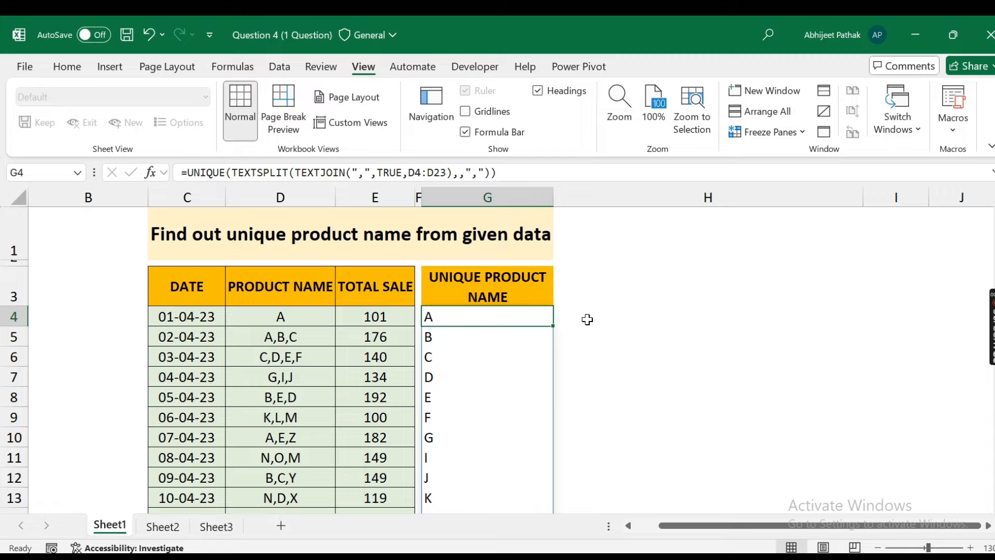
pyautogui.click(300, 323)
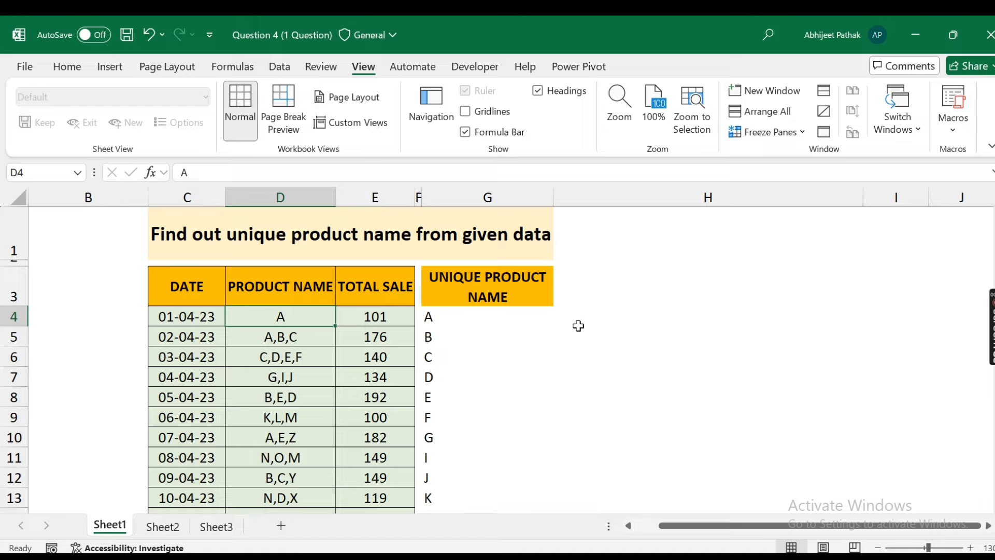
# Step: Enter =CONCAT(D4:D23) in H4 to join the product names without a delimiter for comparison
pyautogui.click(617, 324)
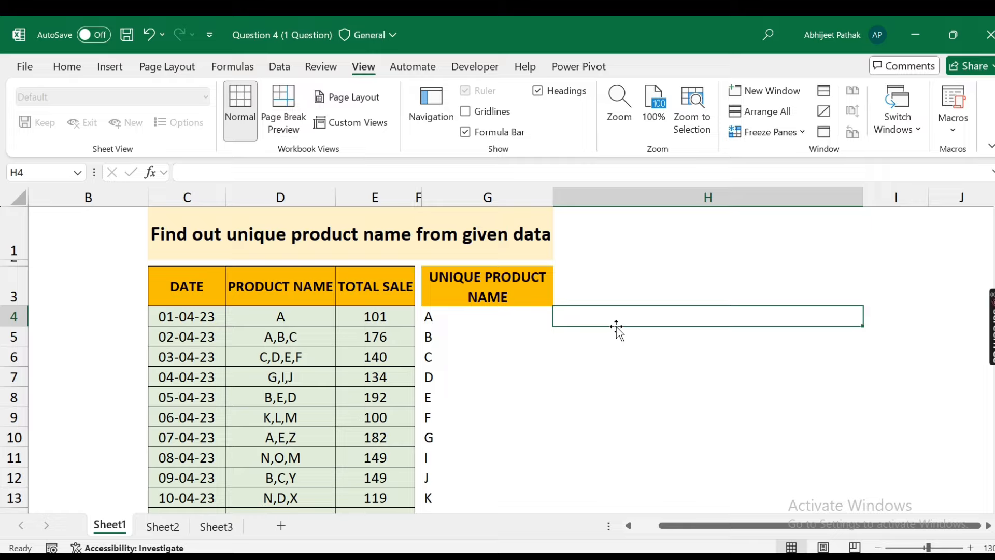
pyautogui.write('=')
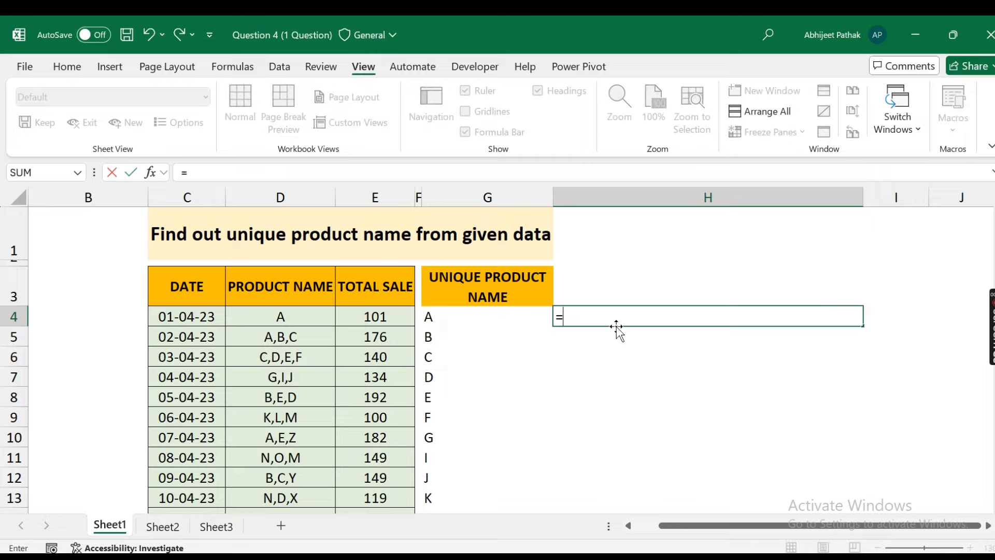
pyautogui.write('con')
pyautogui.press('Tab')
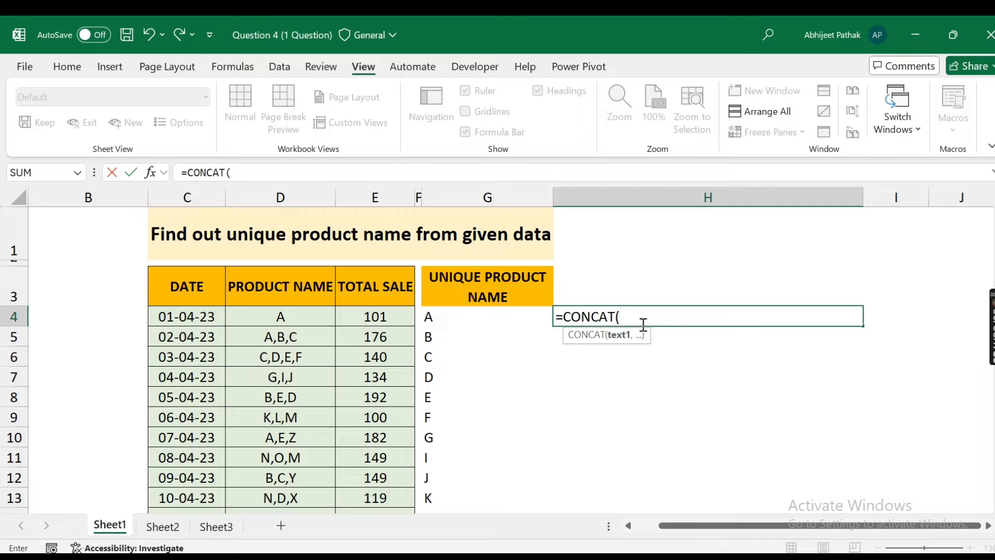
pyautogui.click(285, 318)
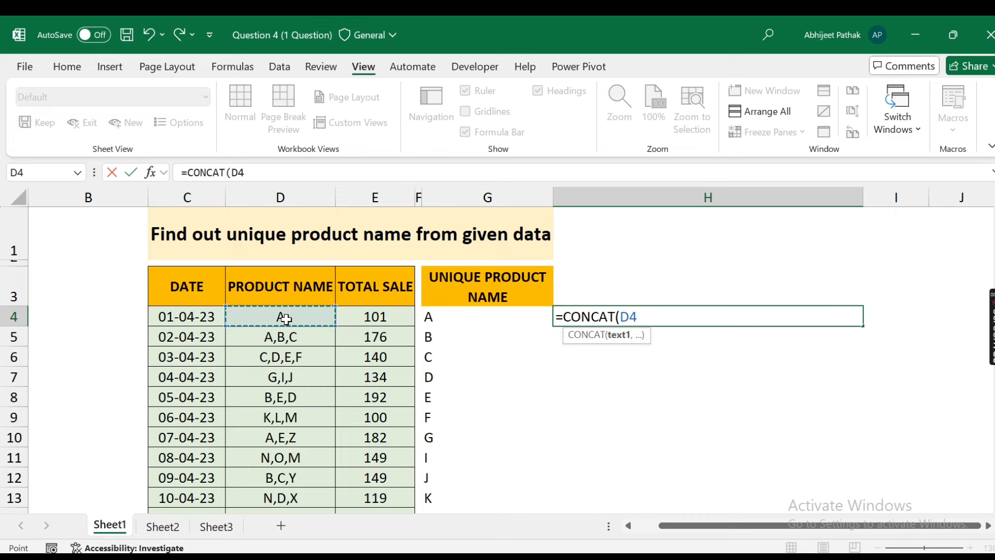
pyautogui.hotkey('ctrl', 'shift', 'Down')
pyautogui.press('Return')
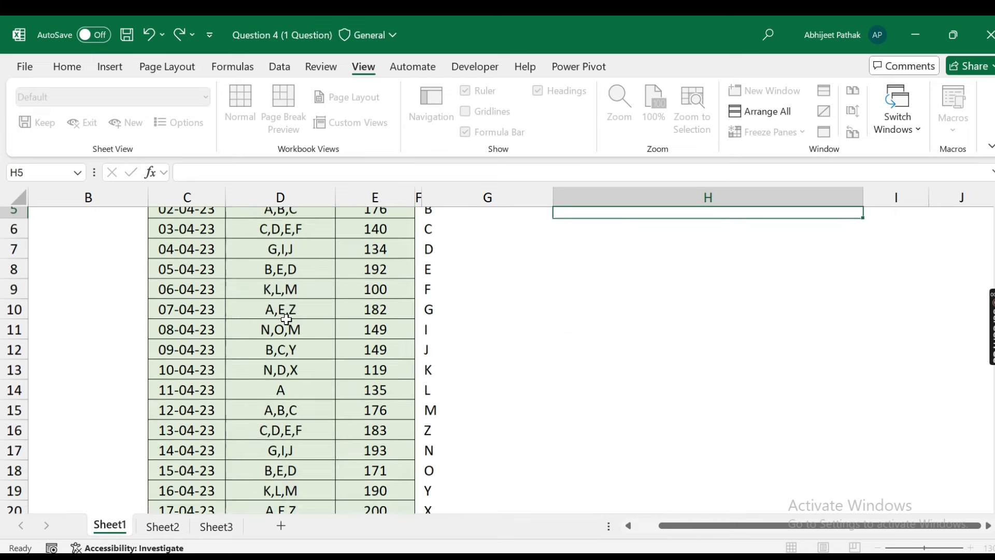
pyautogui.scroll(2, 511, 360)
pyautogui.click(683, 322)
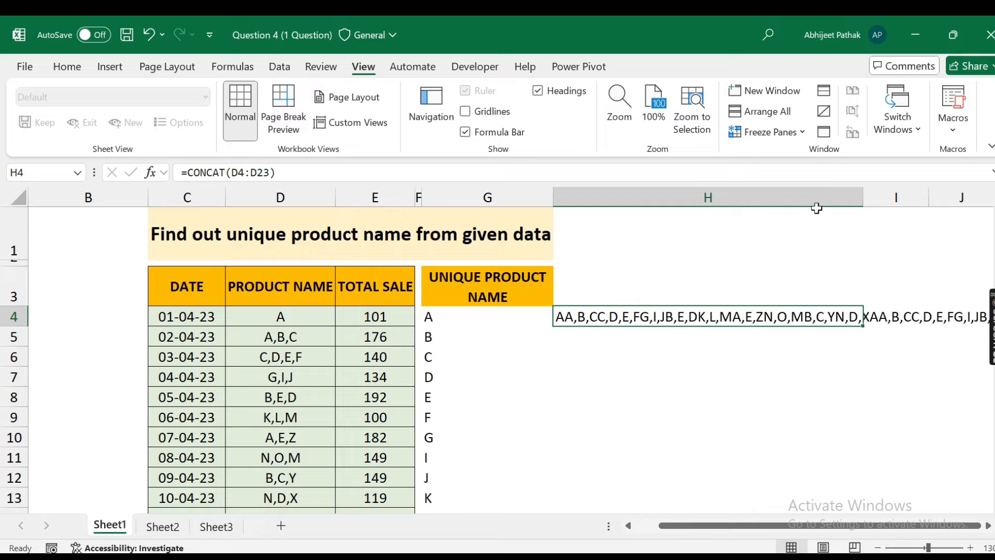
# Step: Autofit column H to the joined text in H4, compare it with the list in G4, and return to H4
pyautogui.doubleClick(863, 201)
pyautogui.press('Right')
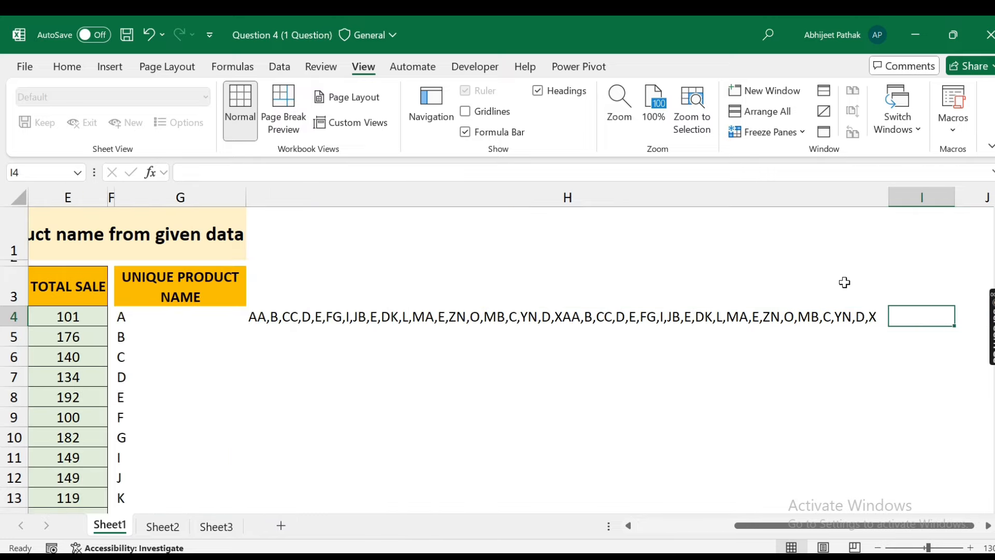
pyautogui.press('Left')
pyautogui.press('Left')
pyautogui.press('Left')
pyautogui.press('Left')
pyautogui.press('Left')
pyautogui.press('Left')
pyautogui.press('Right')
pyautogui.press('Right')
pyautogui.press('Right')
pyautogui.press('Right')
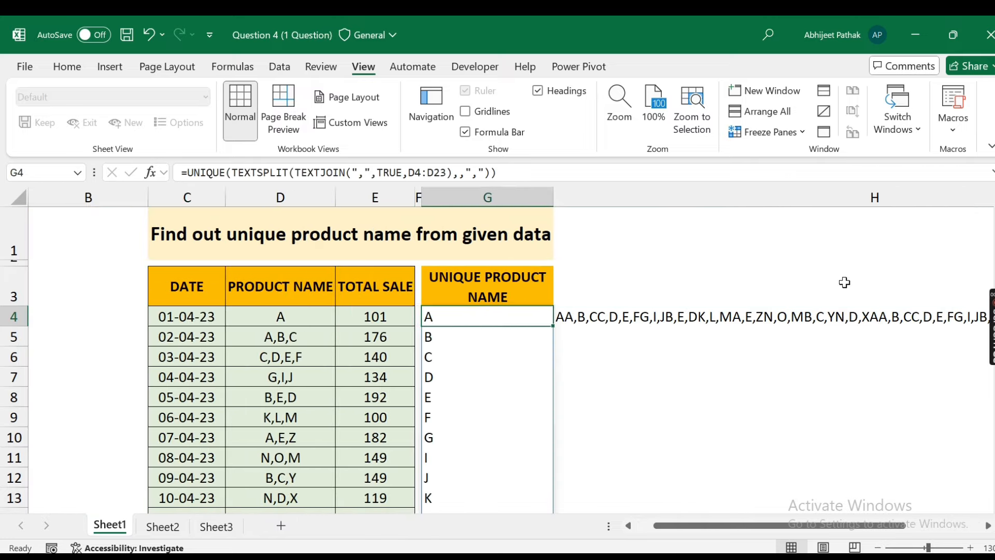
pyautogui.press('Right')
# Step: Wrap the H4 formula in SUBSTITUTE to strip the commas, making it =SUBSTITUTE(CONCAT(D4:D23),",",""), and compare it with the list in G4
pyautogui.click(188, 172)
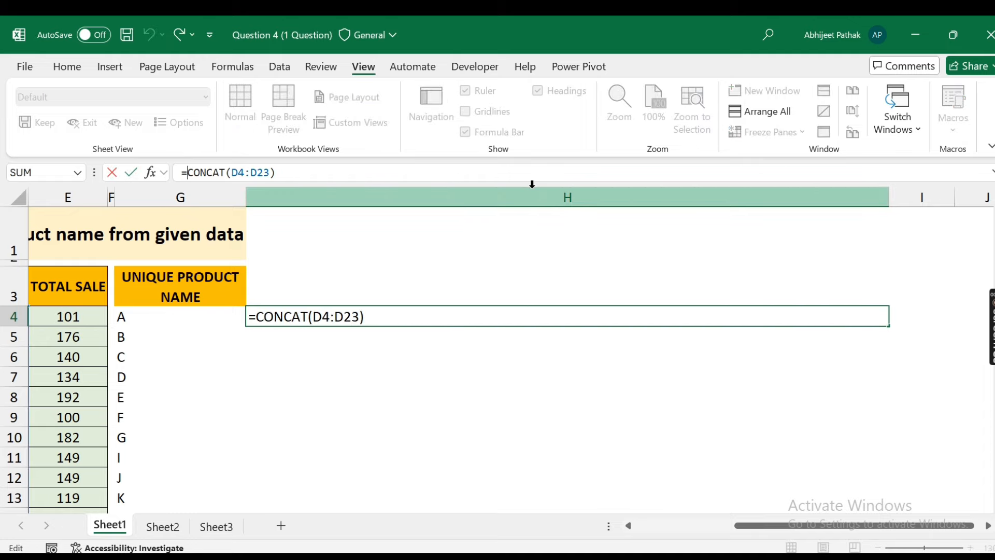
pyautogui.write('sub')
pyautogui.press('Tab')
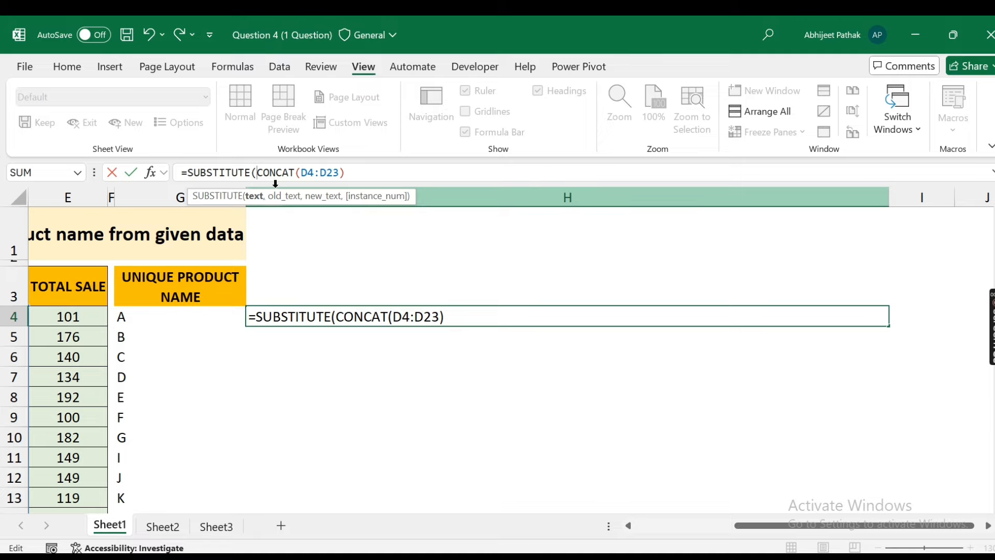
pyautogui.write(',",')
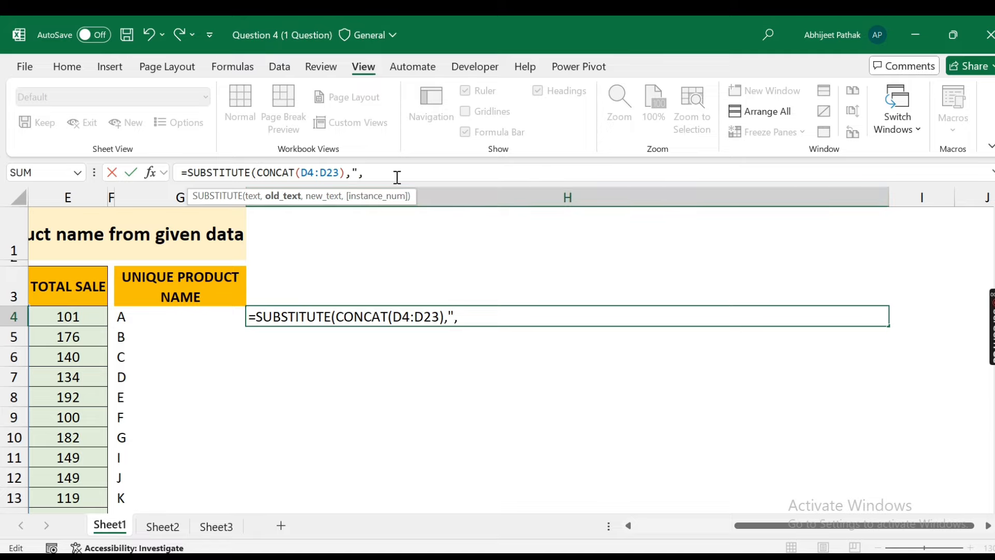
pyautogui.write('","")')
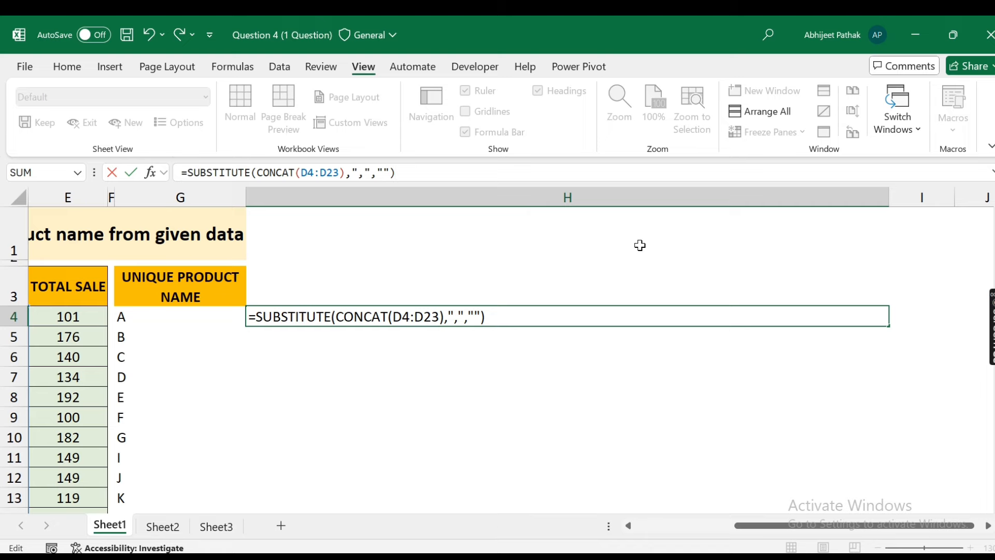
pyautogui.press('Return')
pyautogui.press('Up')
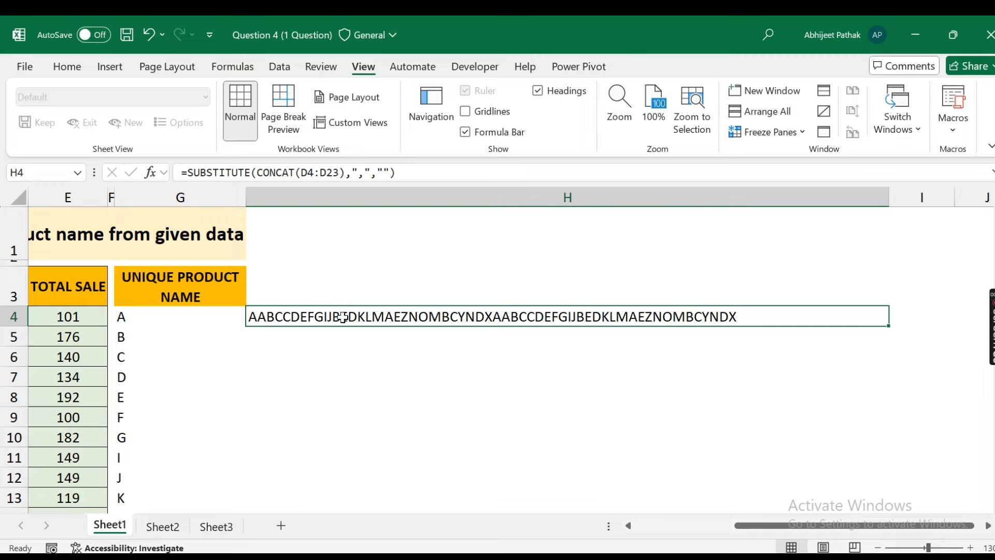
pyautogui.click(152, 316)
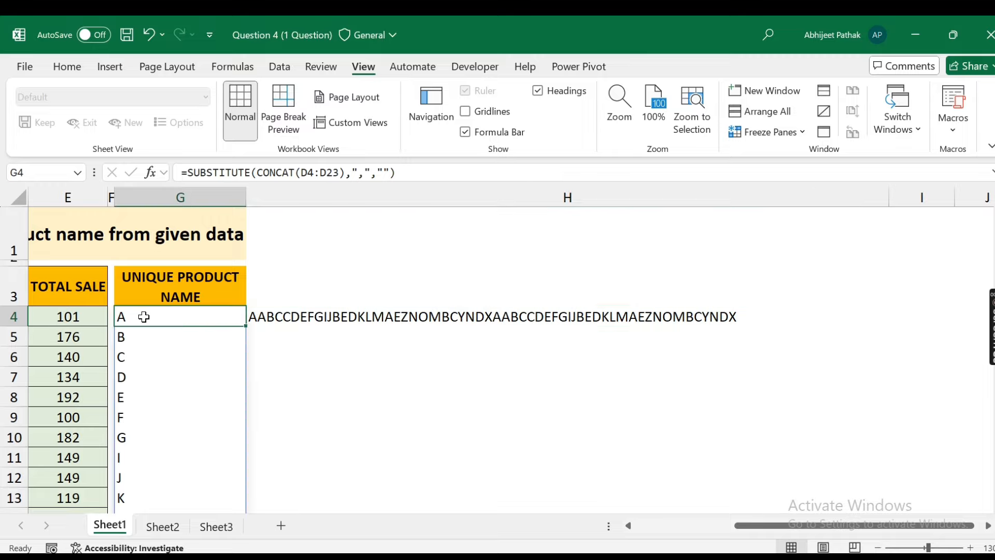
pyautogui.click(299, 318)
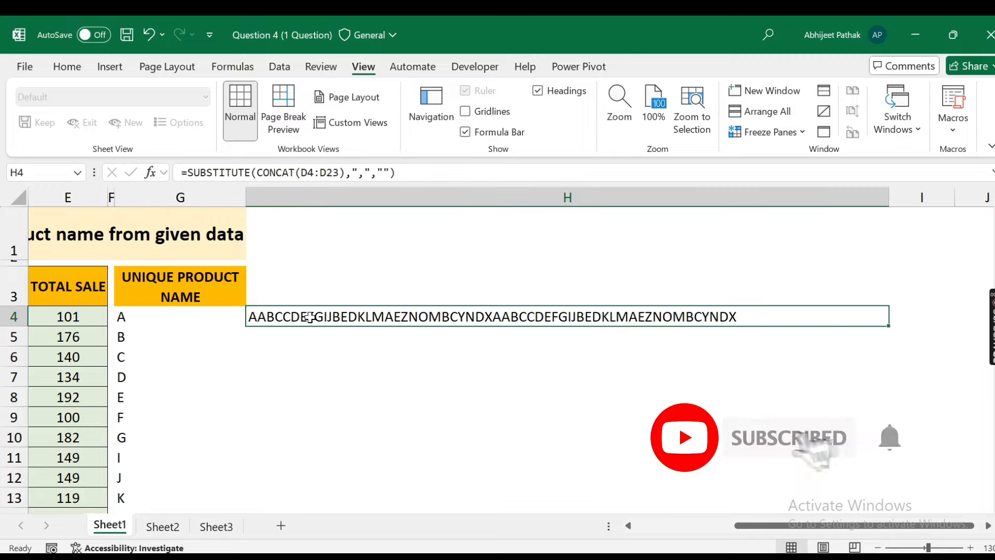
# Step: Copy the SUBSTITUTE expression from the H4 formula and wrap it in MID as the text argument
pyautogui.click(187, 172)
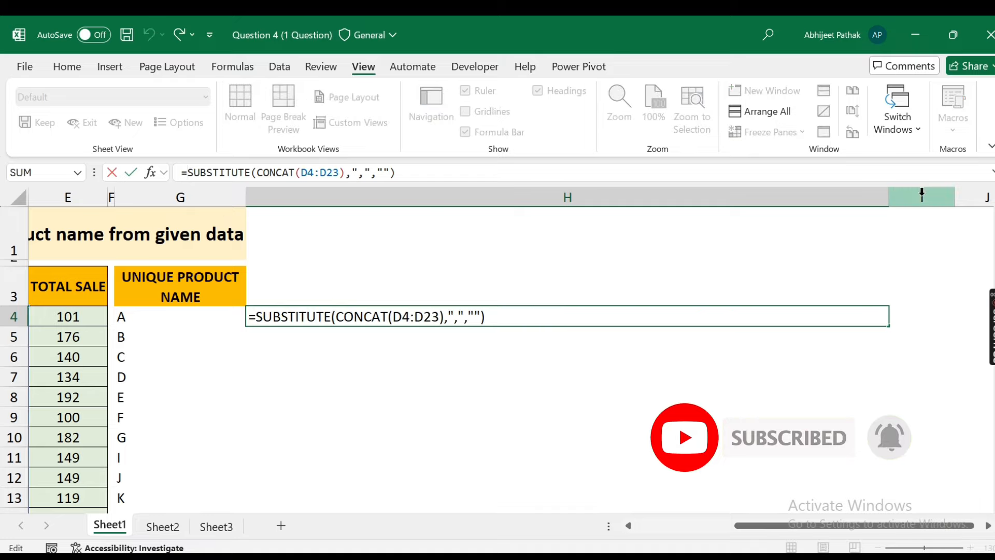
pyautogui.moveTo(187, 172); pyautogui.dragTo(396, 172)
pyautogui.hotkey('ctrl', 'c')
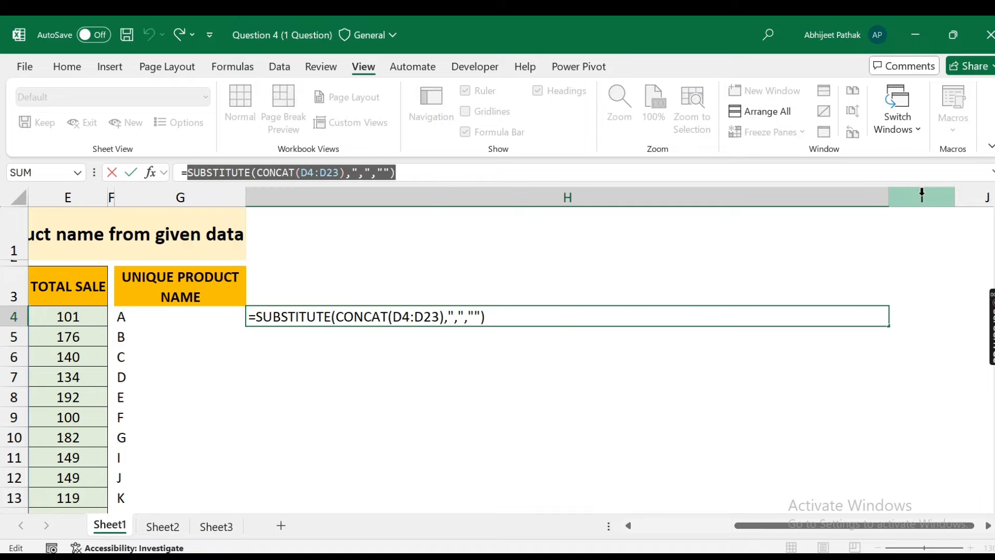
pyautogui.press('Left')
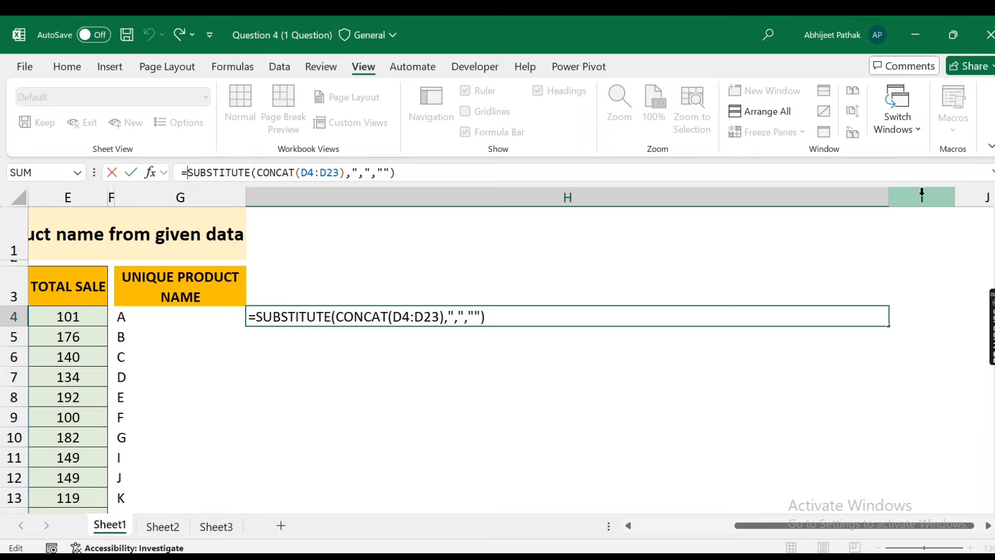
pyautogui.write('MID(')
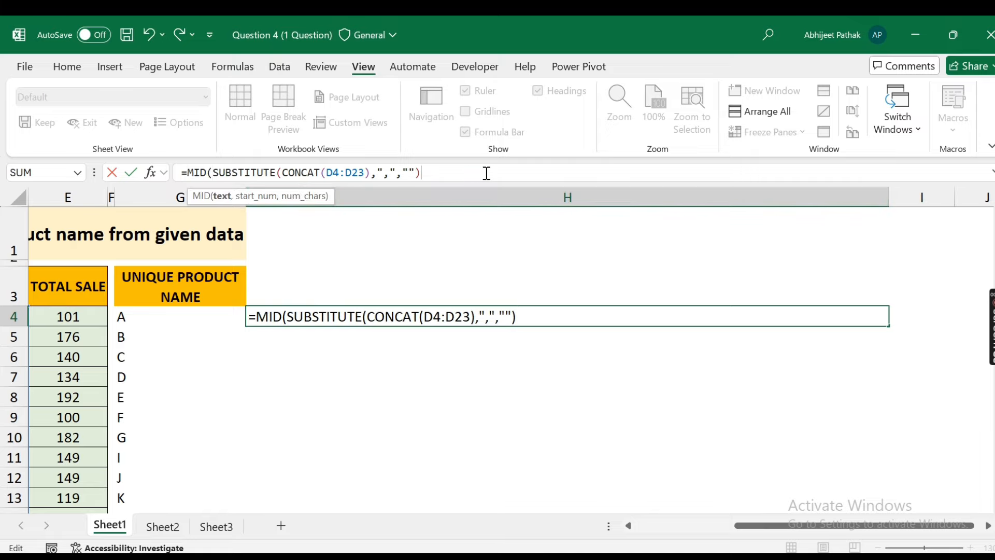
pyautogui.write(',')
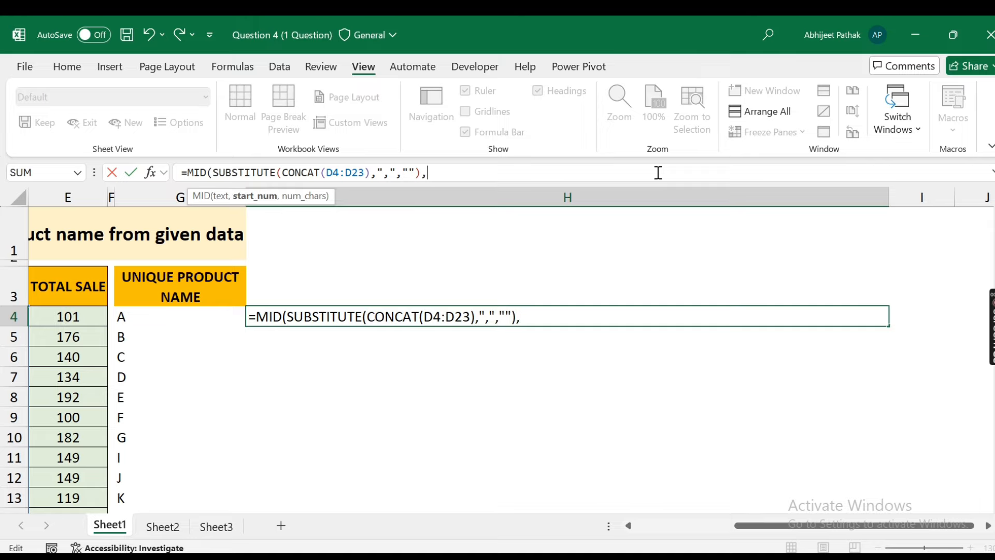
# Step: Give MID the start number SEQUENCE(LEN(SUBSTITUTE(CONCAT(D4:D23),",",""))), reusing the copied expression
pyautogui.write('sequ')
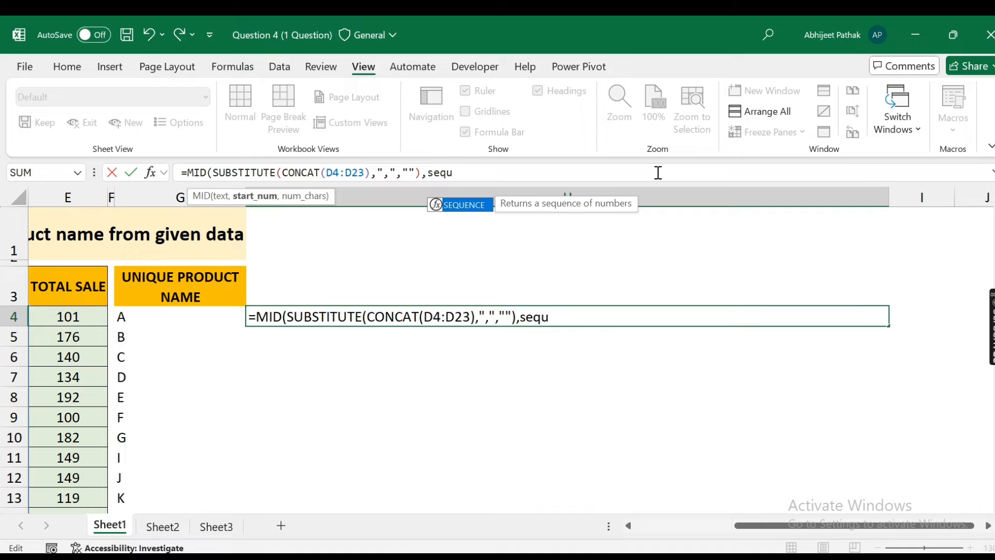
pyautogui.press('Tab')
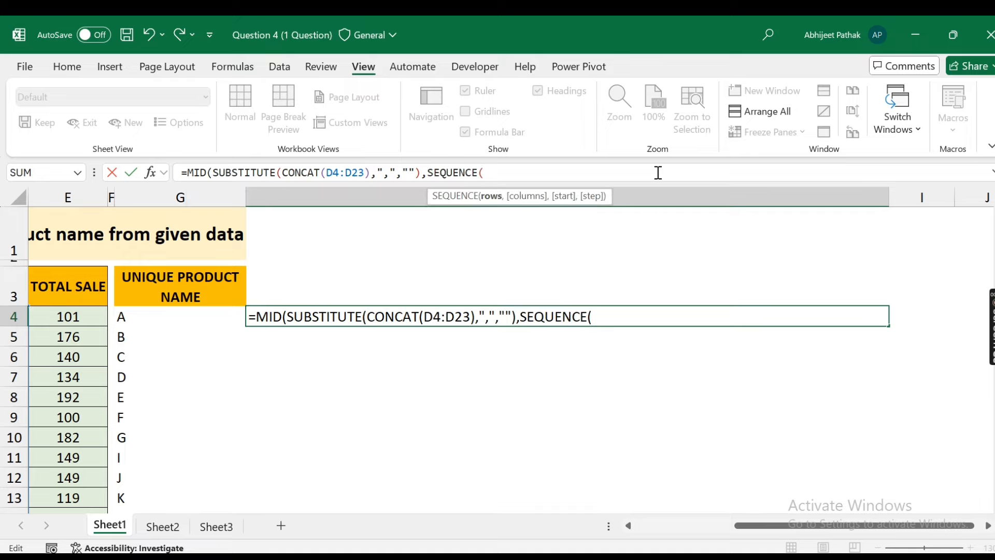
pyautogui.hotkey('ctrl', 'v')
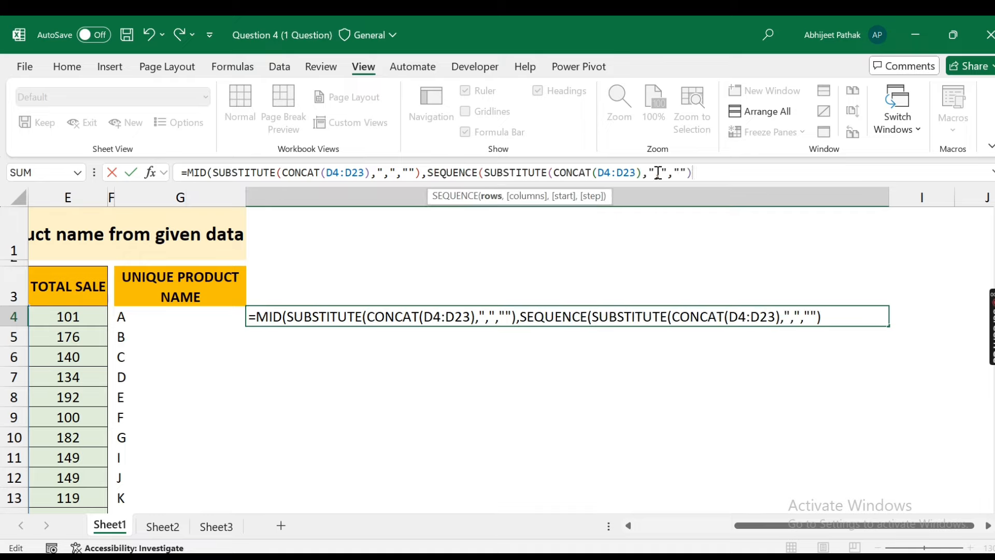
pyautogui.click(489, 173)
pyautogui.write('len')
pyautogui.press('Tab')
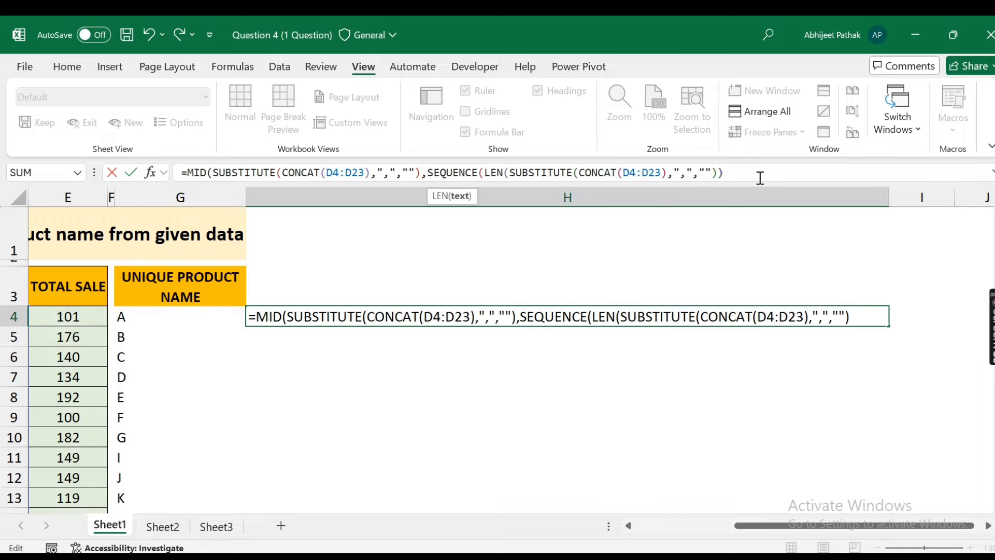
pyautogui.write('))')
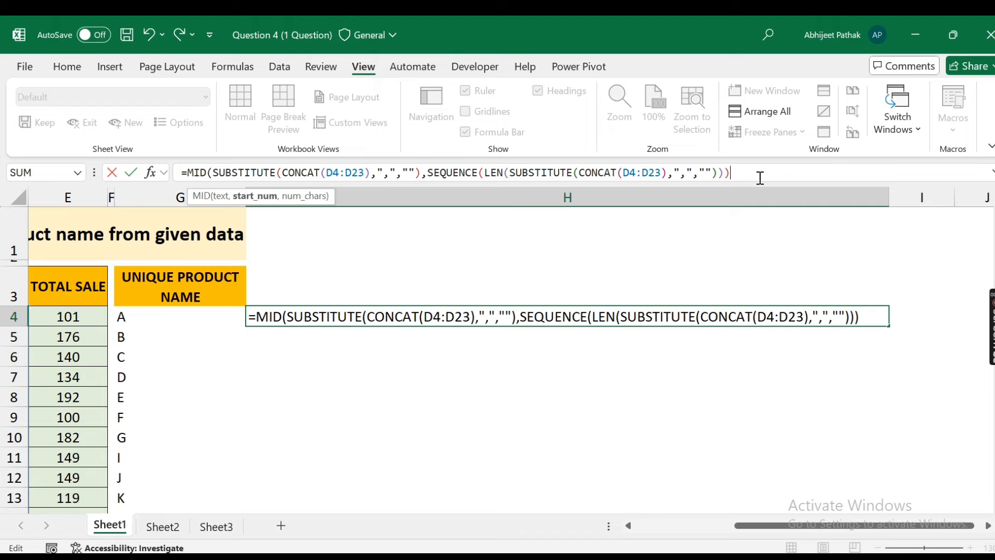
# Step: Complete the SEQUENCE-based MID formula in H4 with a length of 1 character, and undo it after checking the spilled list
pyautogui.write(',1')
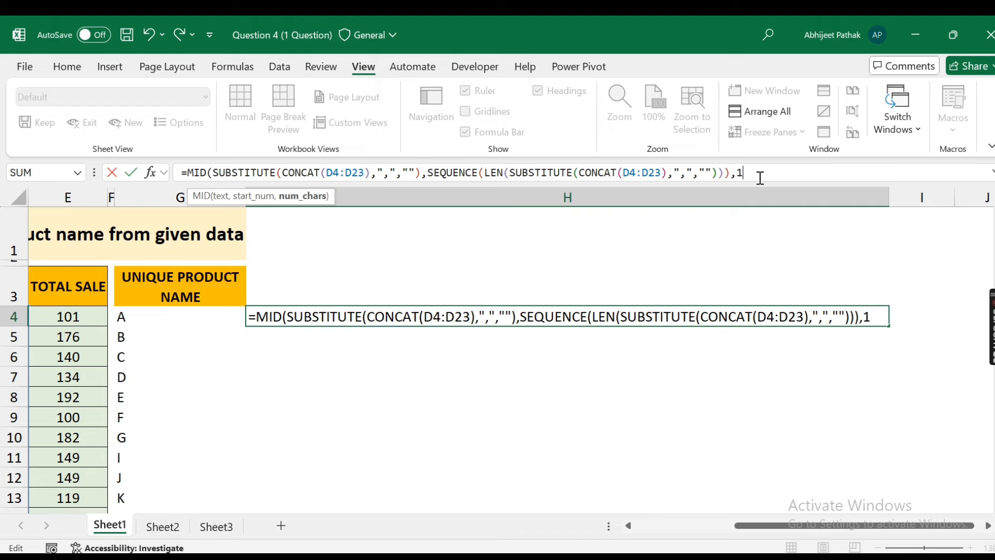
pyautogui.press('Return')
pyautogui.press('Up')
pyautogui.scroll(-7, 536, 340)
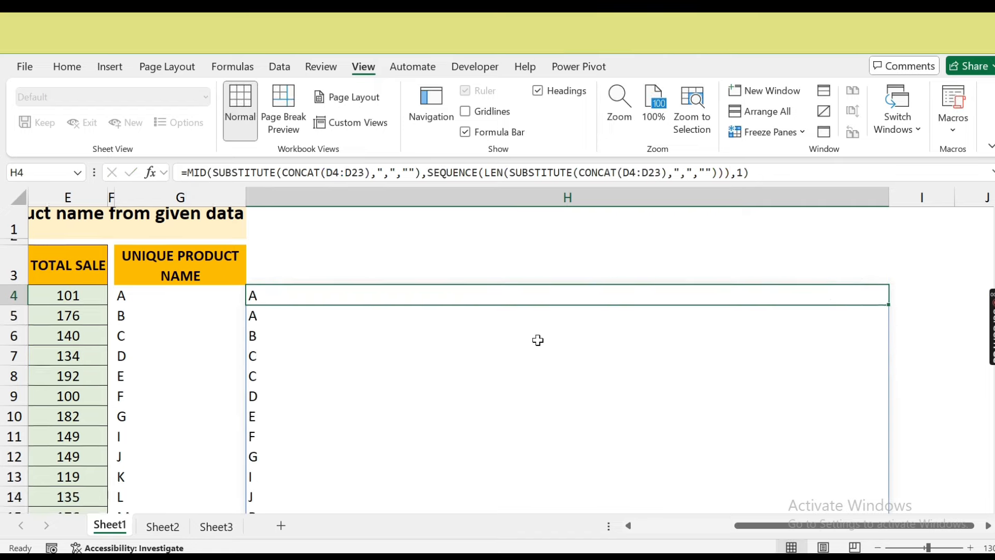
pyautogui.scroll(7, 522, 357)
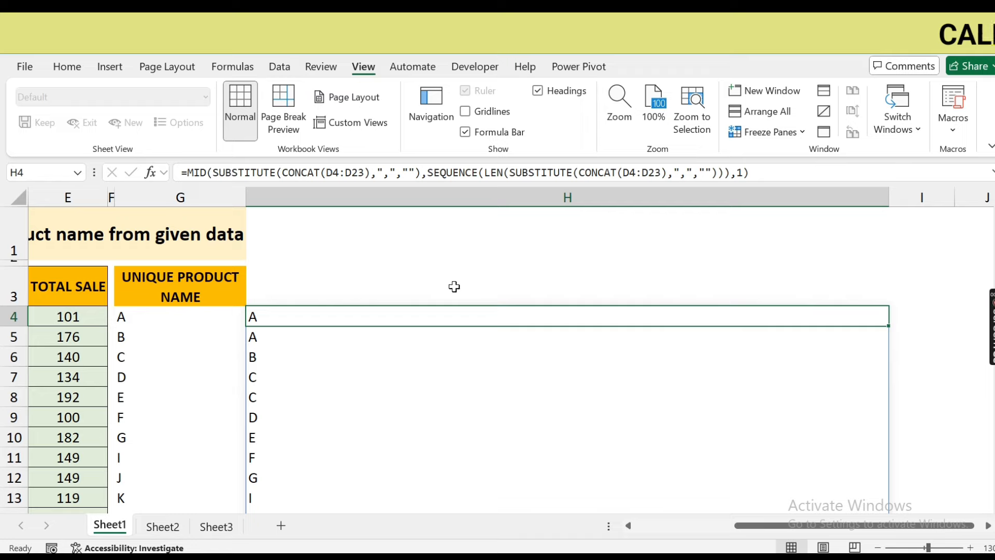
pyautogui.hotkey('ctrl', 'z')
# Step: Copy the SUBSTITUTE expression in H4 again and wrap the formula in MID, ready for its start number
pyautogui.moveTo(187, 172); pyautogui.dragTo(441, 176)
pyautogui.hotkey('ctrl', 'c')
pyautogui.press('Left')
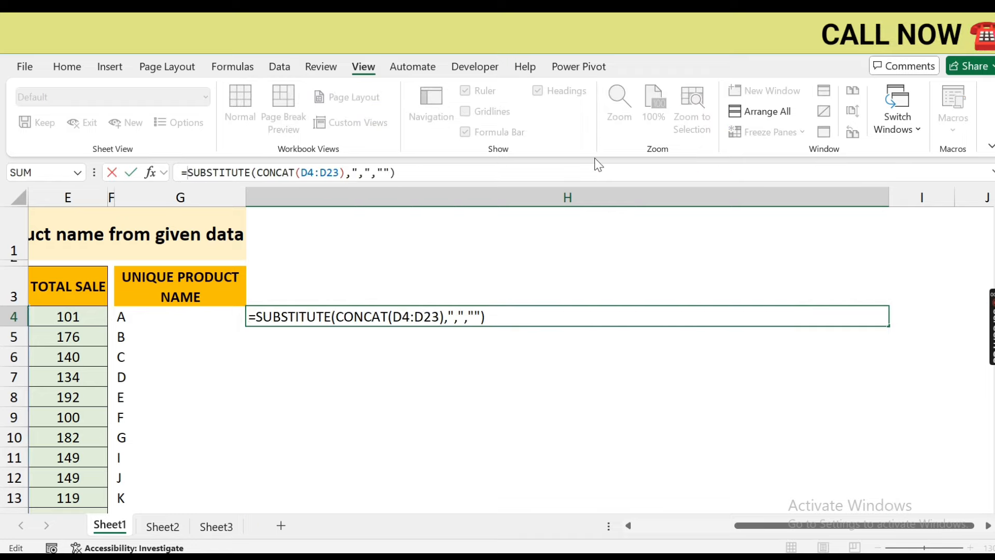
pyautogui.write('mid')
pyautogui.press('Tab')
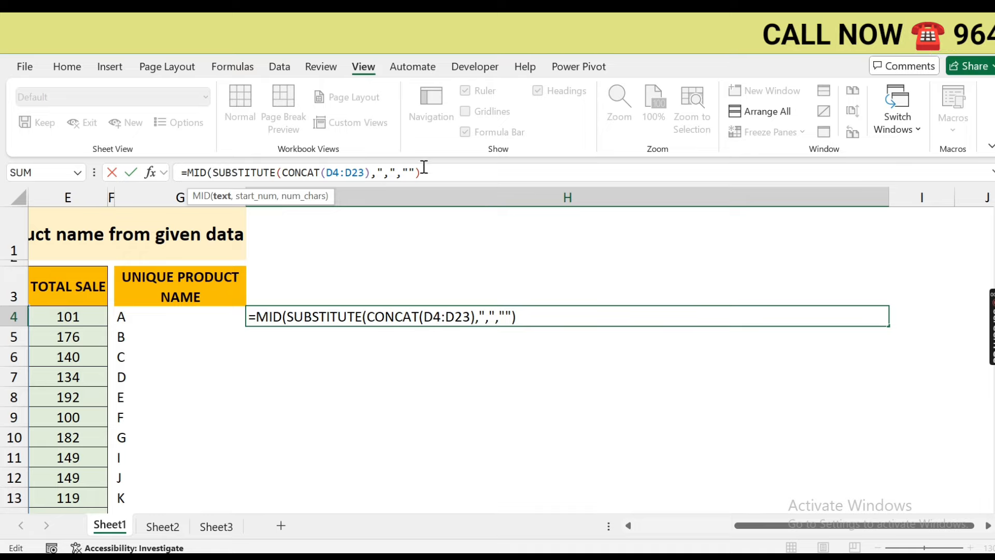
pyautogui.click(449, 178)
pyautogui.write(',')
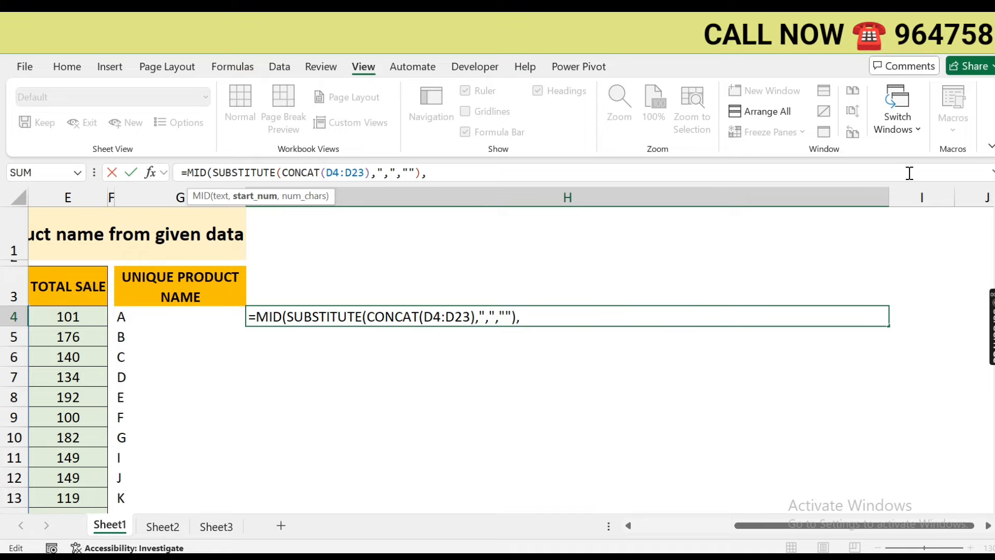
# Step: Give MID the start number ROW(INDIRECT("1:"&LEN(SUBSTITUTE(CONCAT(D4:D23),",","")))), reusing the copied expression
pyautogui.write('row')
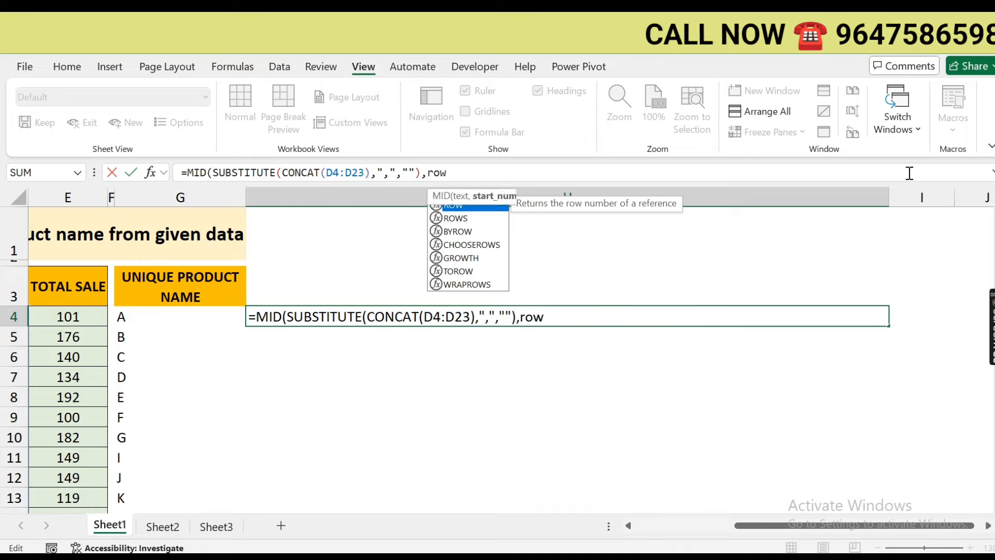
pyautogui.press('Tab')
pyautogui.write('indi')
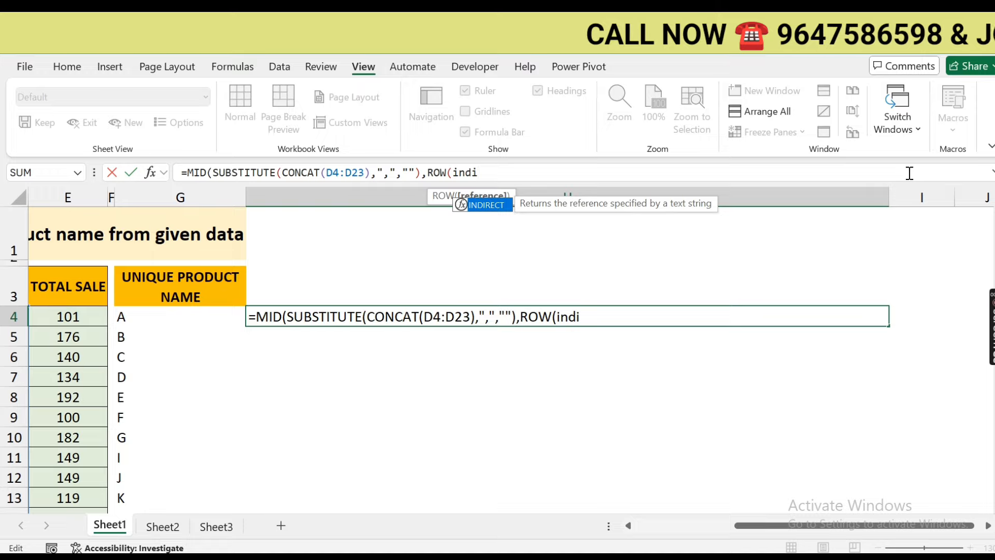
pyautogui.press('Tab')
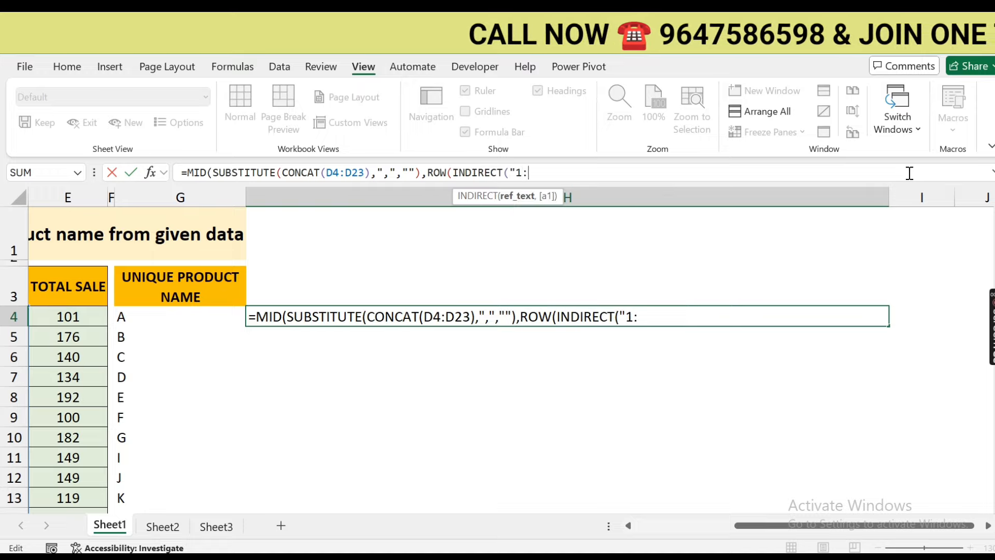
pyautogui.write('"1:"&len')
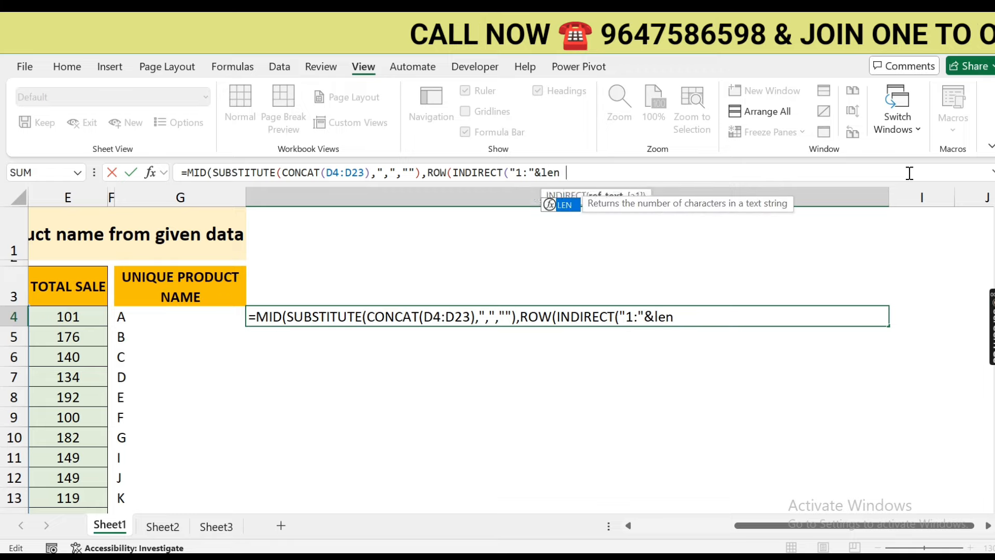
pyautogui.press('Tab')
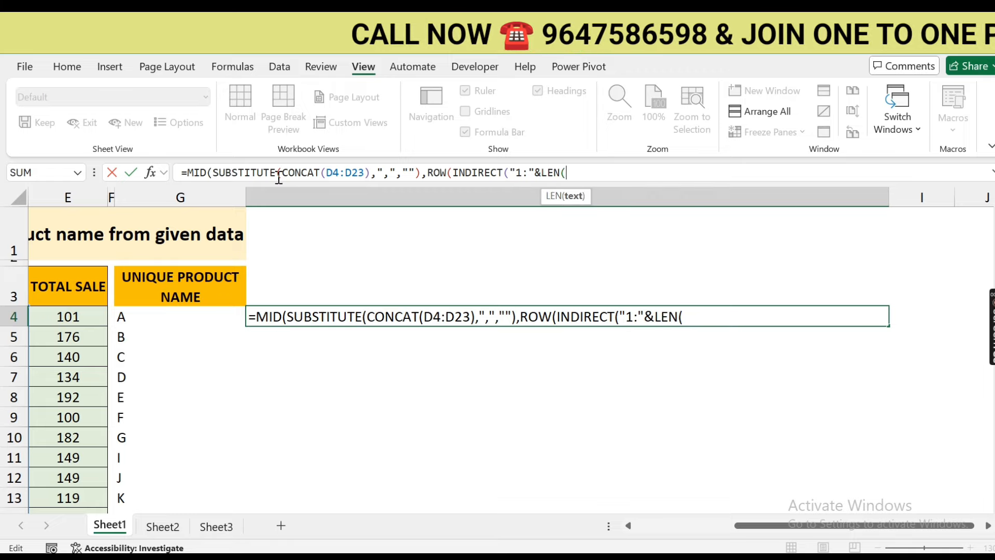
pyautogui.hotkey('ctrl', 'v')
pyautogui.write('))),')
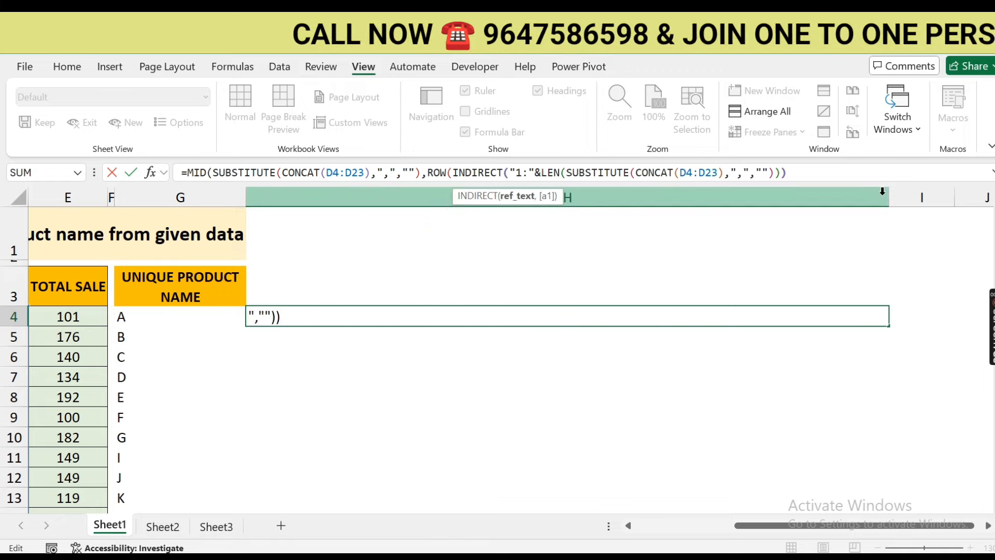
# Step: Complete the ROW and INDIRECT version of the MID formula in H4 with a length of 1 character, and review the spilled letters
pyautogui.write('1')
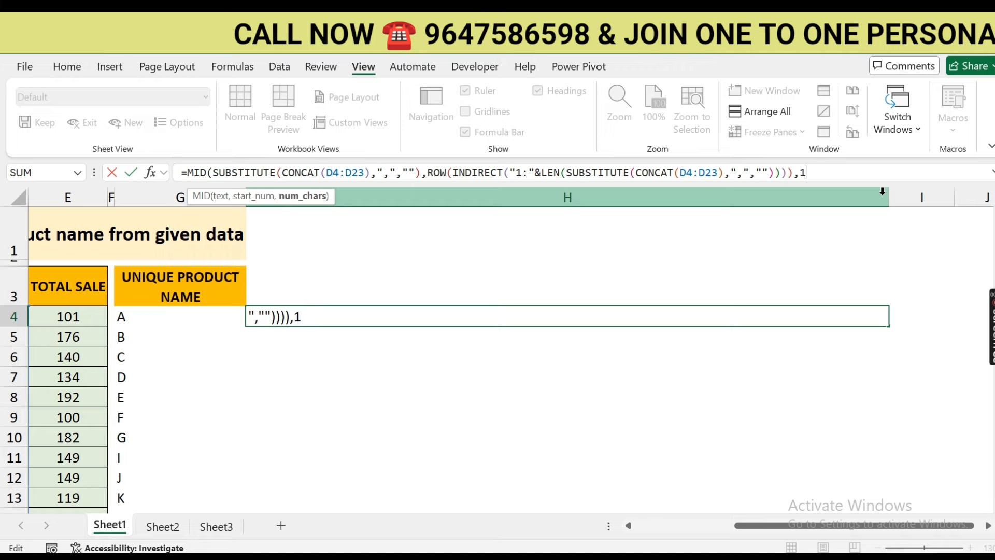
pyautogui.write(')')
pyautogui.press('Return')
pyautogui.click(378, 315)
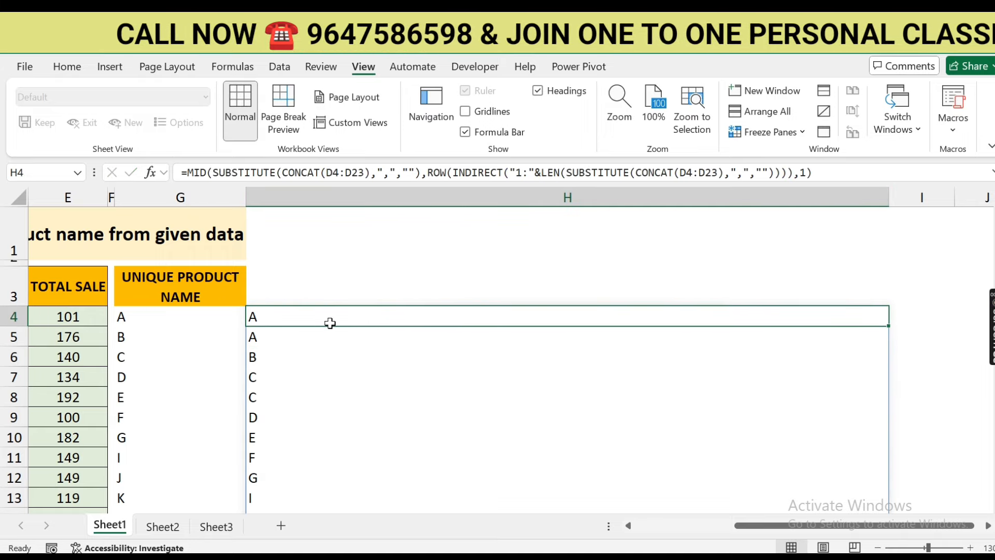
pyautogui.scroll(-2, 331, 348)
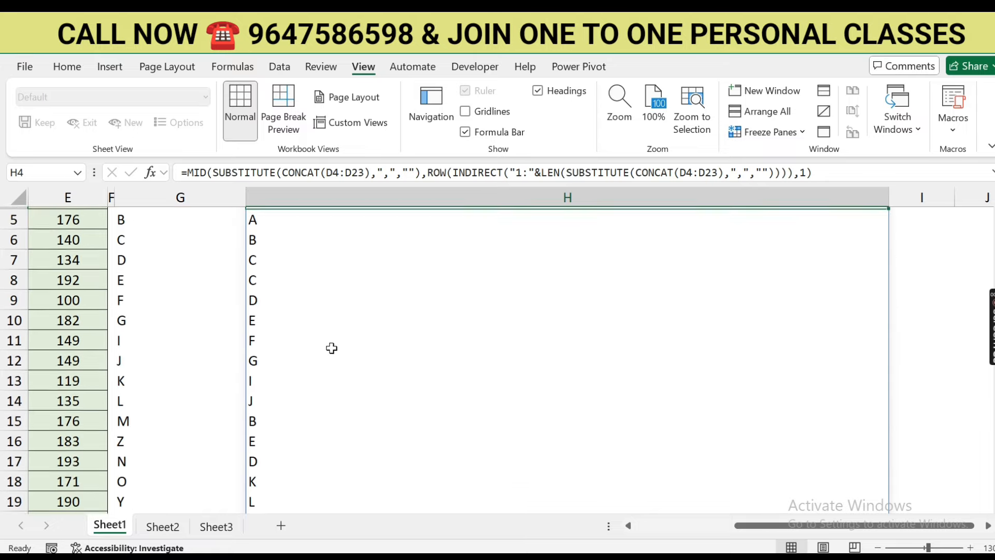
pyautogui.scroll(-7, 331, 389)
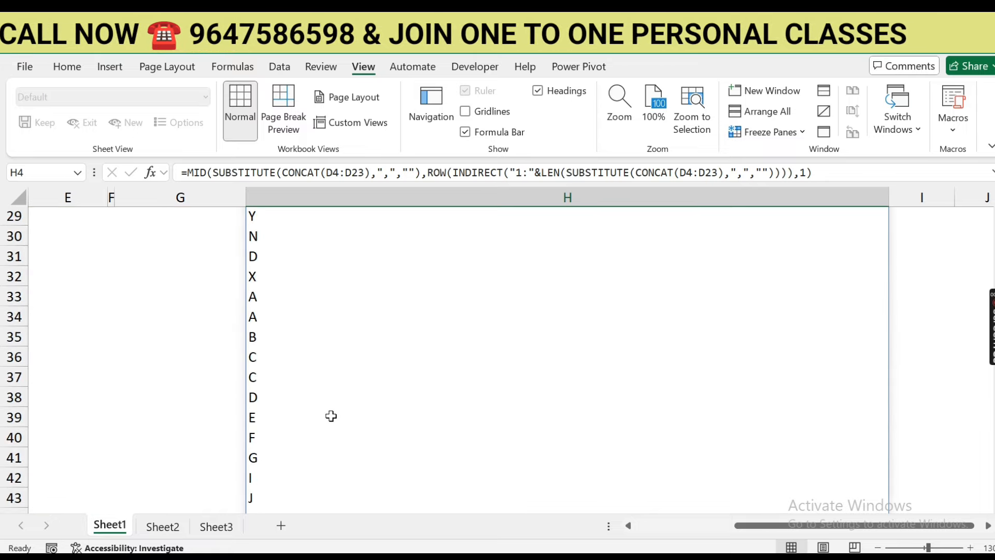
# Step: Copy the whole MID expression in H4 and wrap it in INDEX as the array argument, ready for the row number
pyautogui.scroll(9, 332, 414)
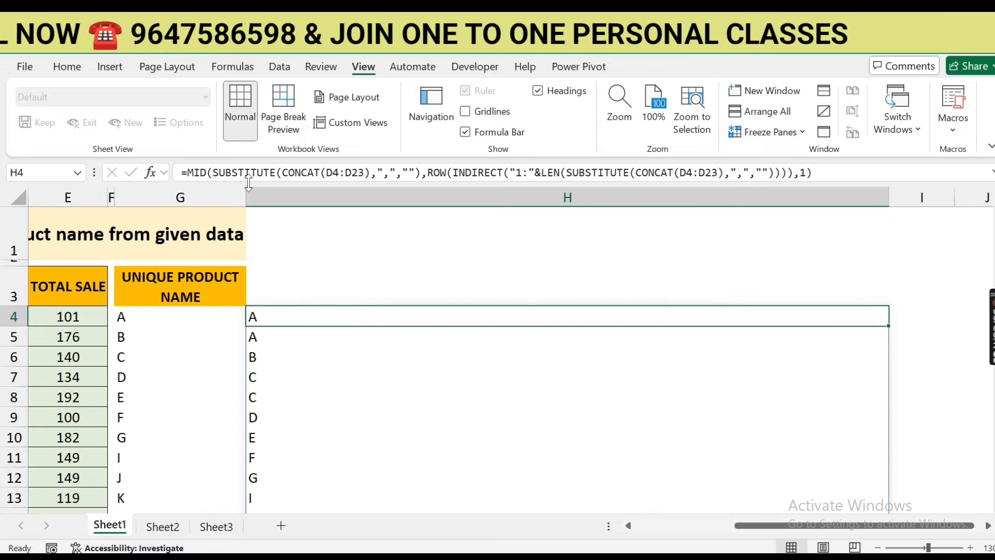
pyautogui.moveTo(309, 324); pyautogui.dragTo(318, 486)
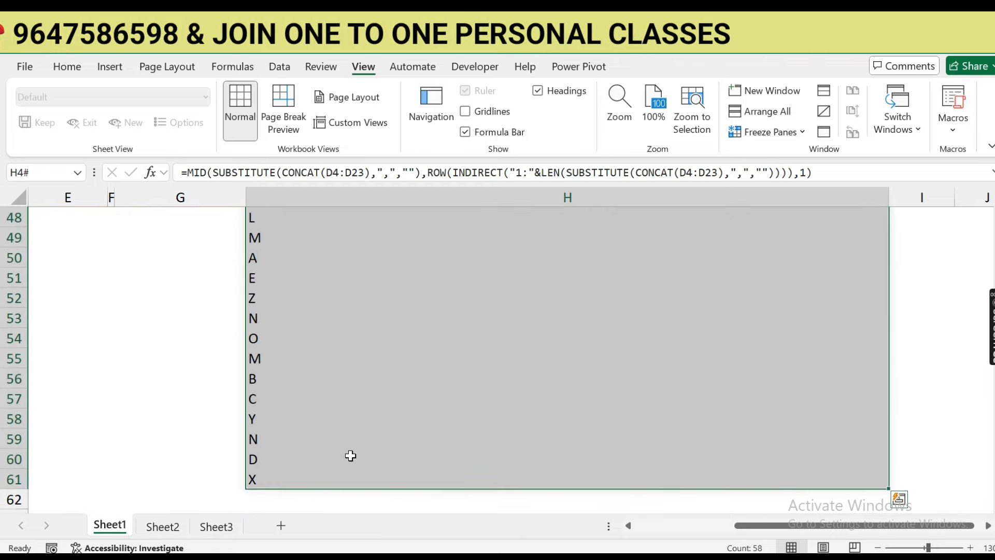
pyautogui.scroll(6, 363, 440)
pyautogui.scroll(10, 393, 418)
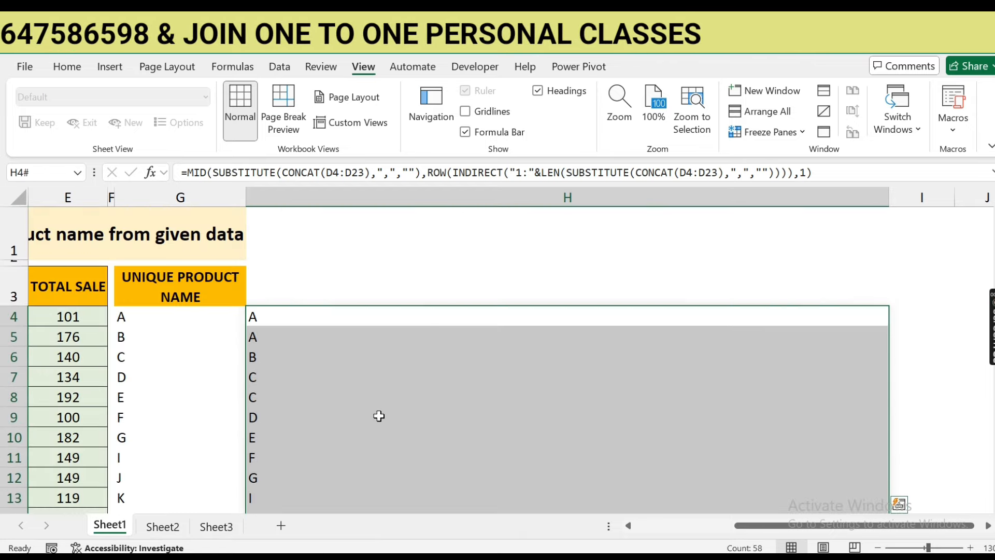
pyautogui.click(304, 319)
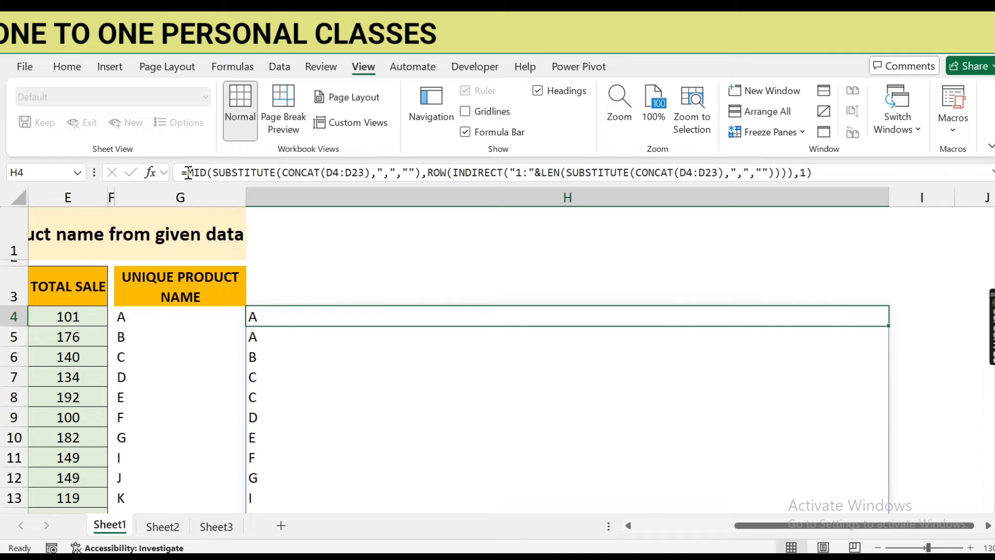
pyautogui.moveTo(187, 172); pyautogui.dragTo(843, 184)
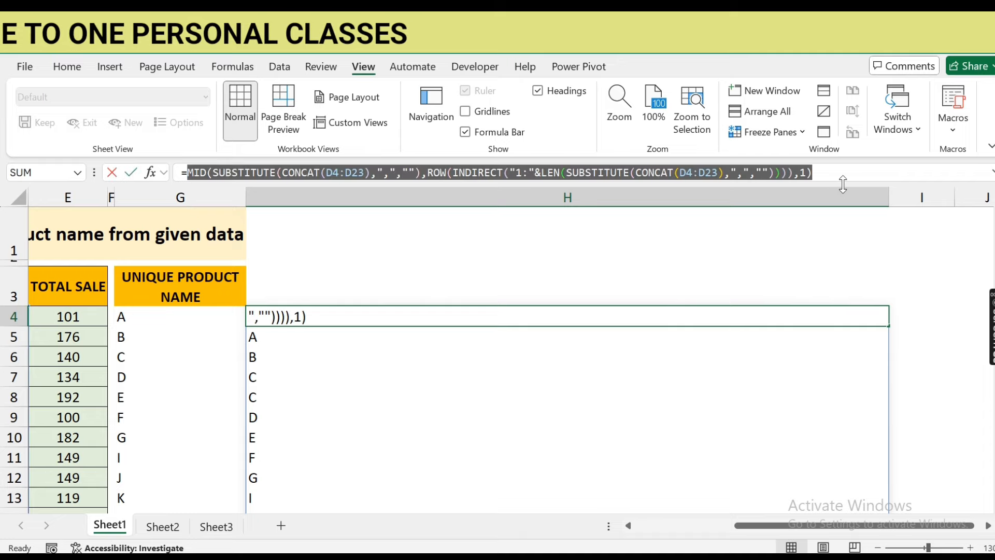
pyautogui.click(185, 172)
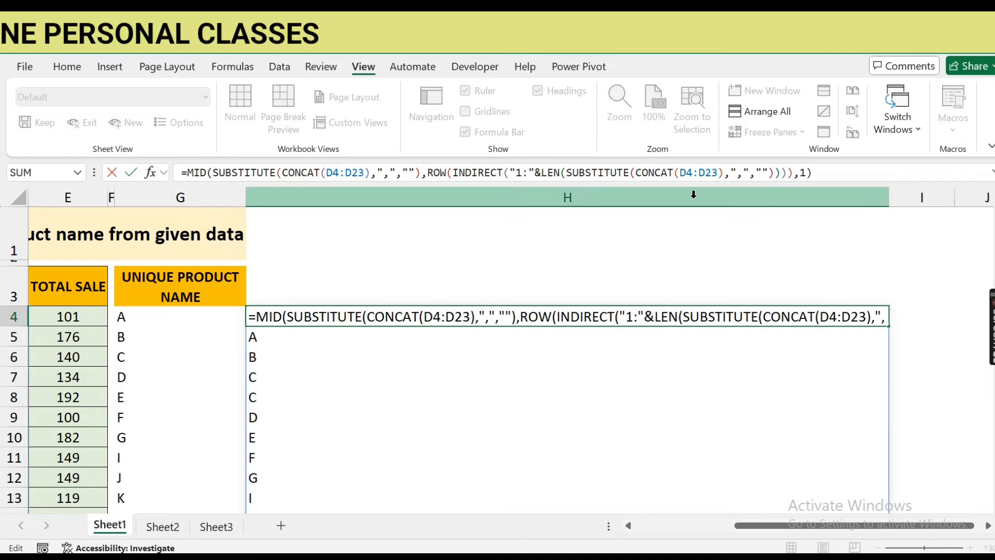
pyautogui.write('inde')
pyautogui.press('Tab')
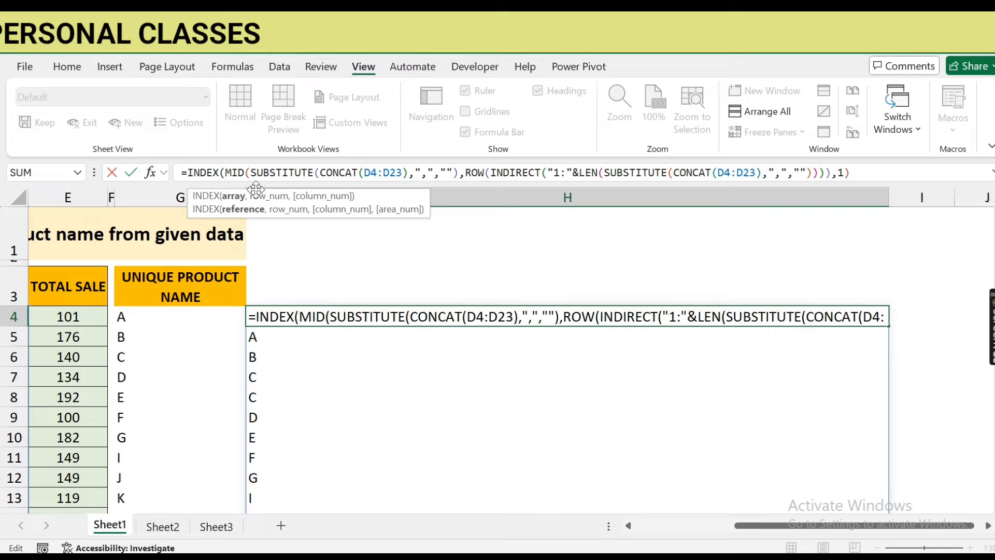
pyautogui.click(873, 173)
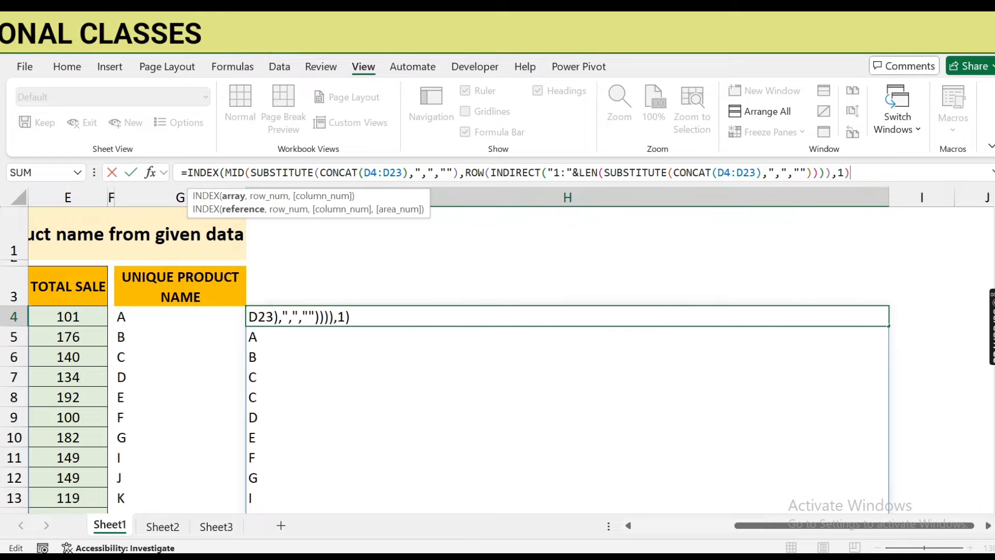
pyautogui.write(',')
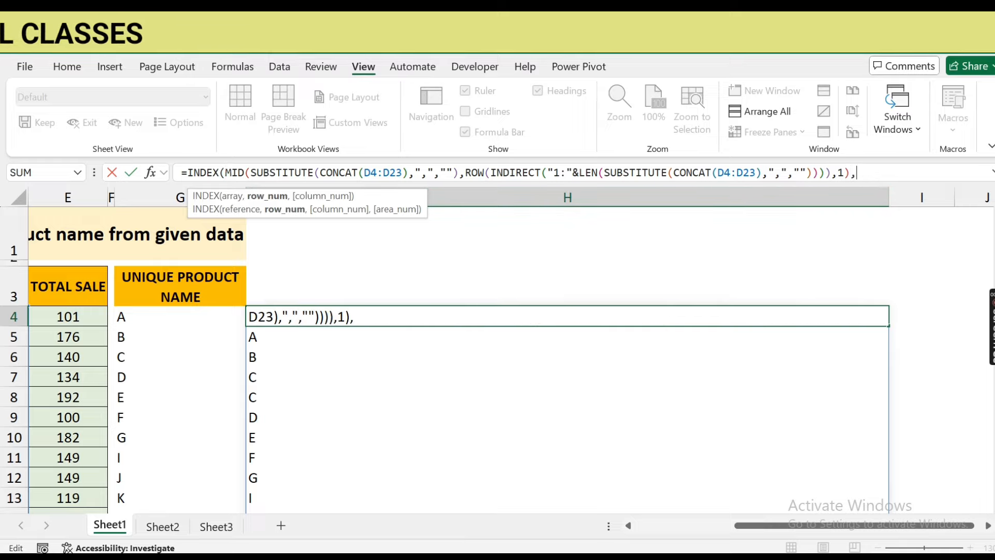
# Step: Use MATCH with lookup value 0 as the INDEX row number, and begin a COUNTIF as its lookup array
pyautogui.write('matc')
pyautogui.press('Tab')
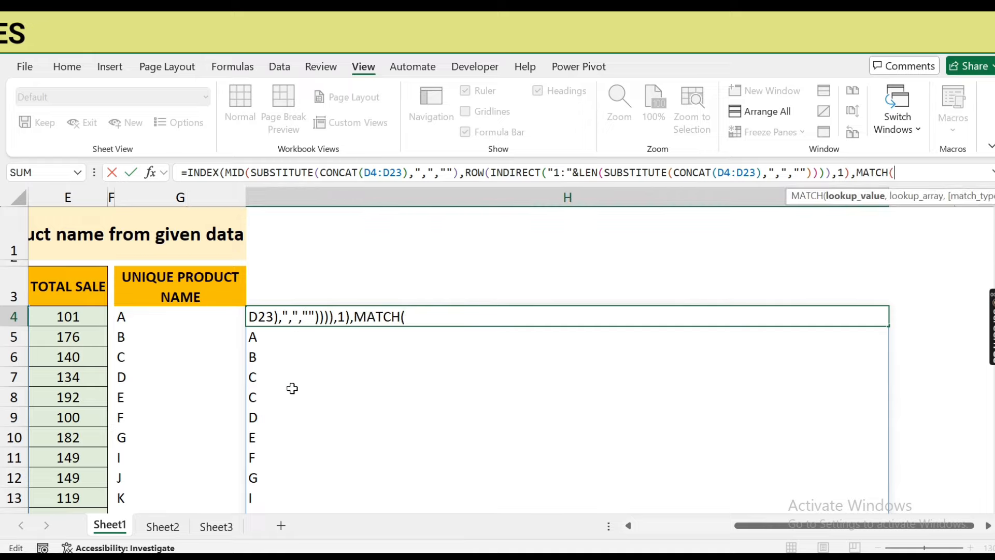
pyautogui.write('0,')
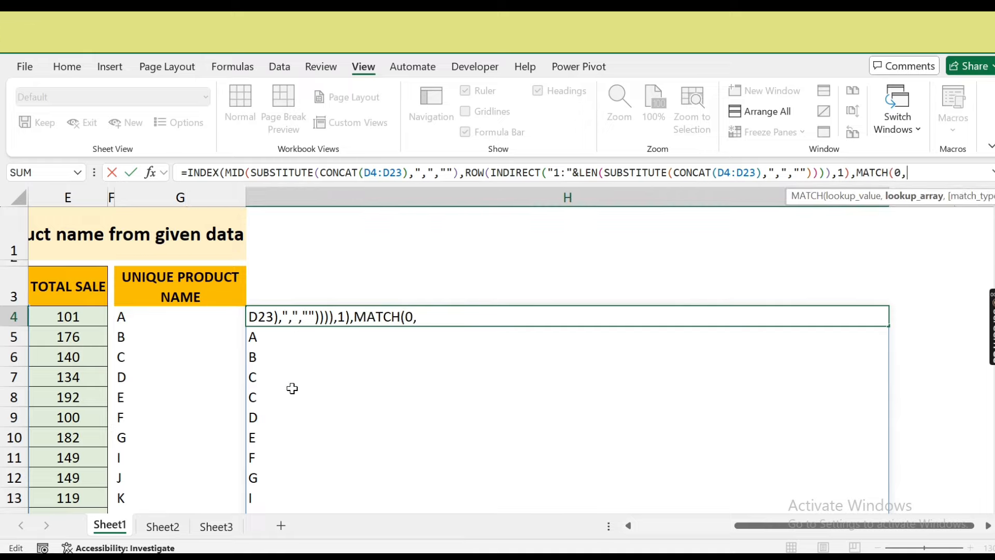
pyautogui.write('counti')
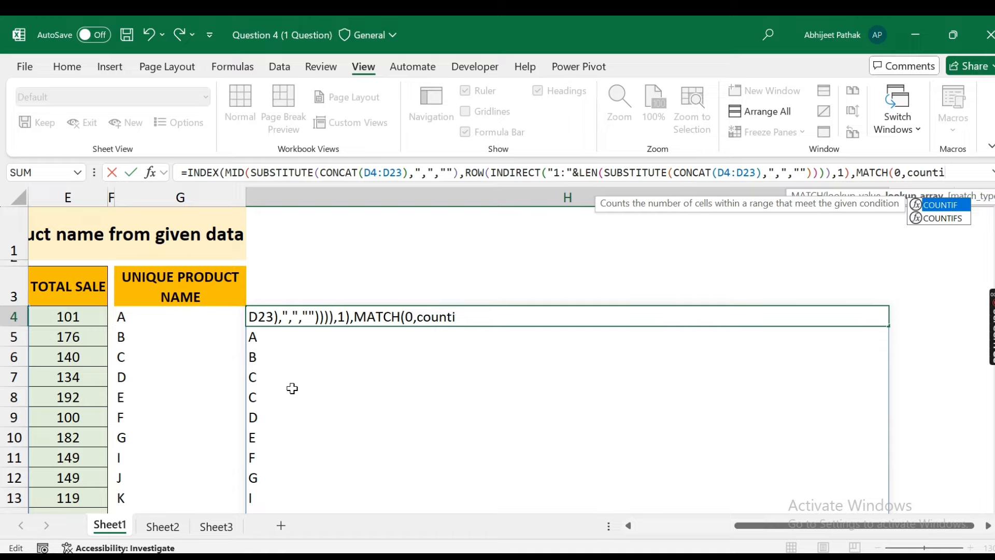
pyautogui.press('Tab')
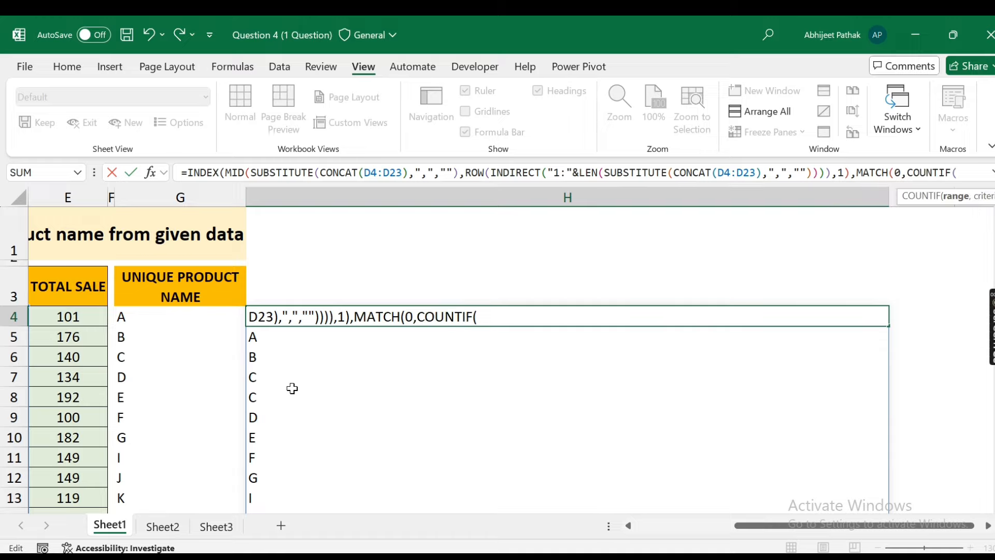
# Step: Set the COUNTIF range to the expanding reference $H$3:H3, with only the first cell locked
pyautogui.click(357, 294)
pyautogui.press('F8')
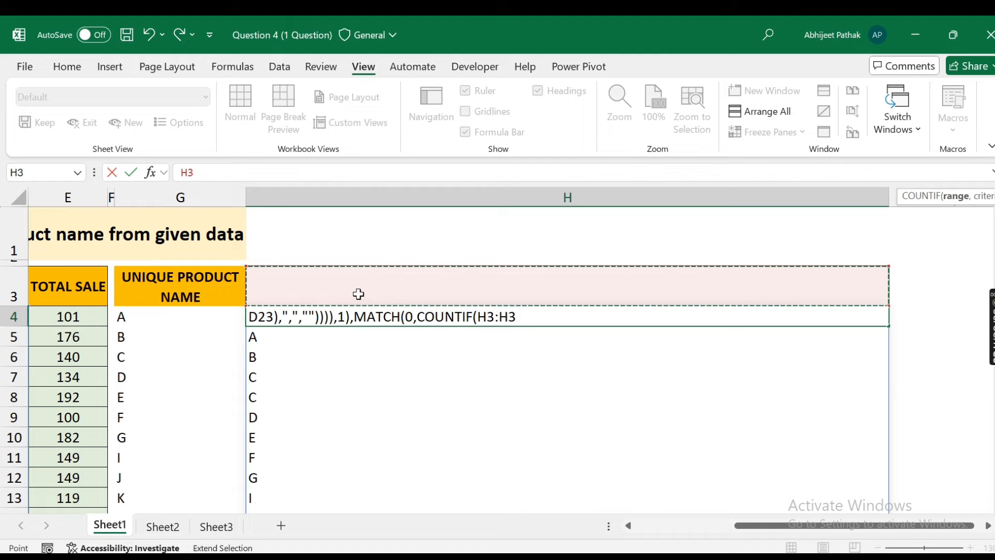
pyautogui.click(991, 172)
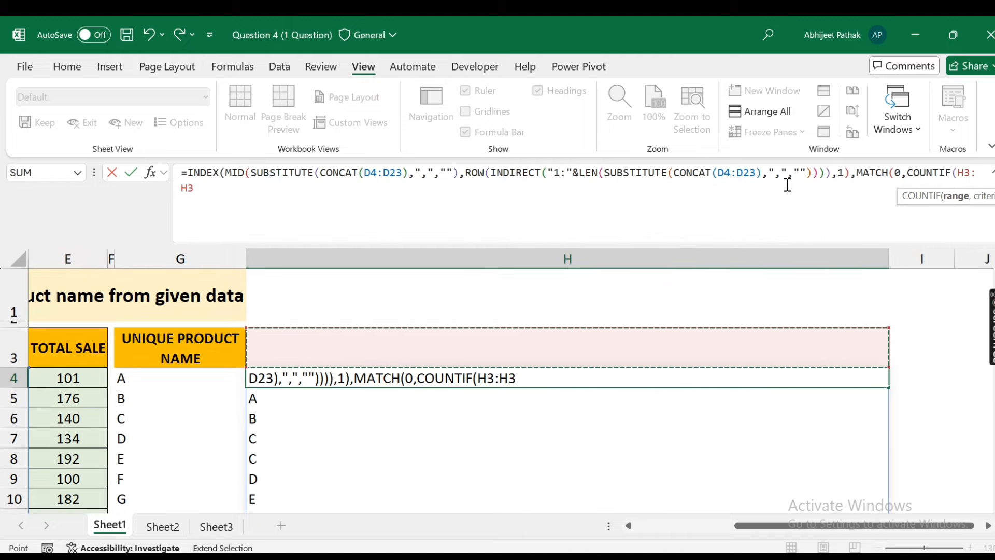
pyautogui.click(962, 171)
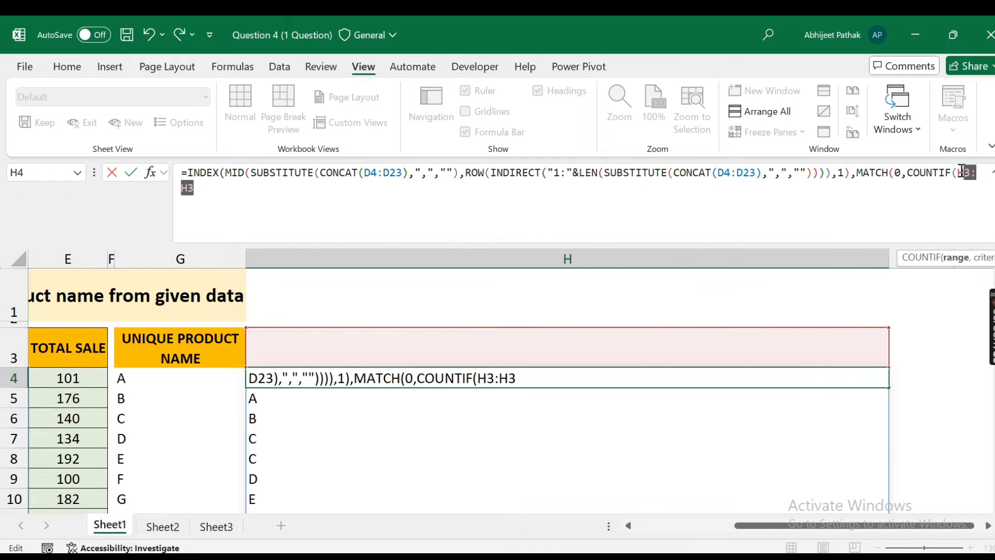
pyautogui.doubleClick(963, 171)
pyautogui.press('F4')
pyautogui.click(291, 192)
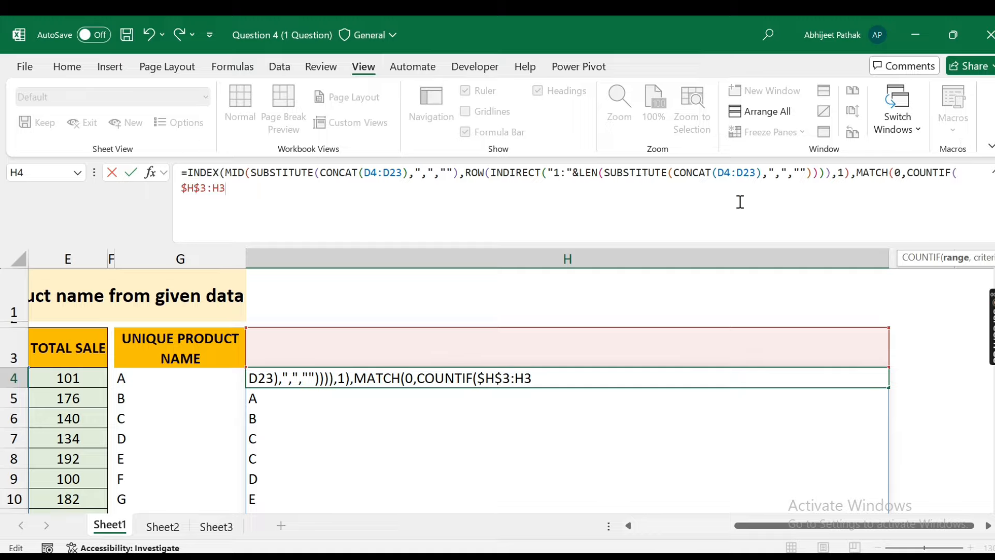
pyautogui.write(',')
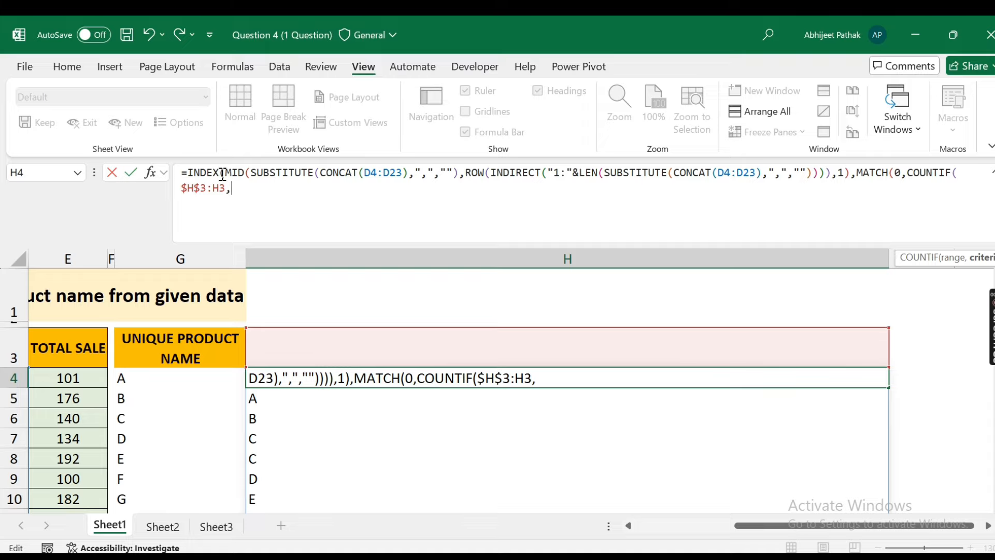
# Step: Paste the copied MID expression as the COUNTIF criteria, then close MATCH with exact match type 0
pyautogui.scroll(-3, 301, 423)
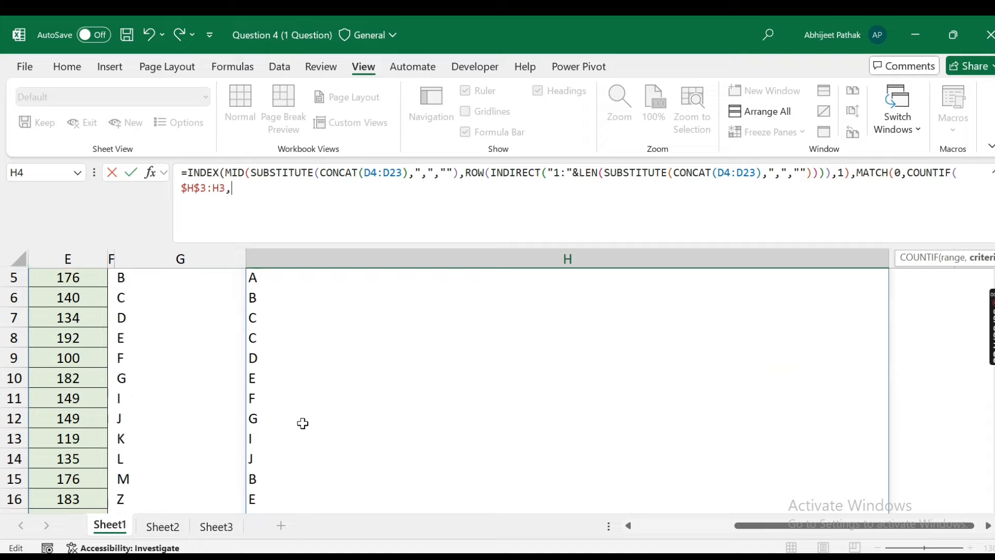
pyautogui.write('MID(SUBSTITUTE(CONCAT(D4:D23),",",""),ROW(INDIRECT("1:"&LEN(SUBSTITUTE(CONCAT(D4:D23),",","")))),1)')
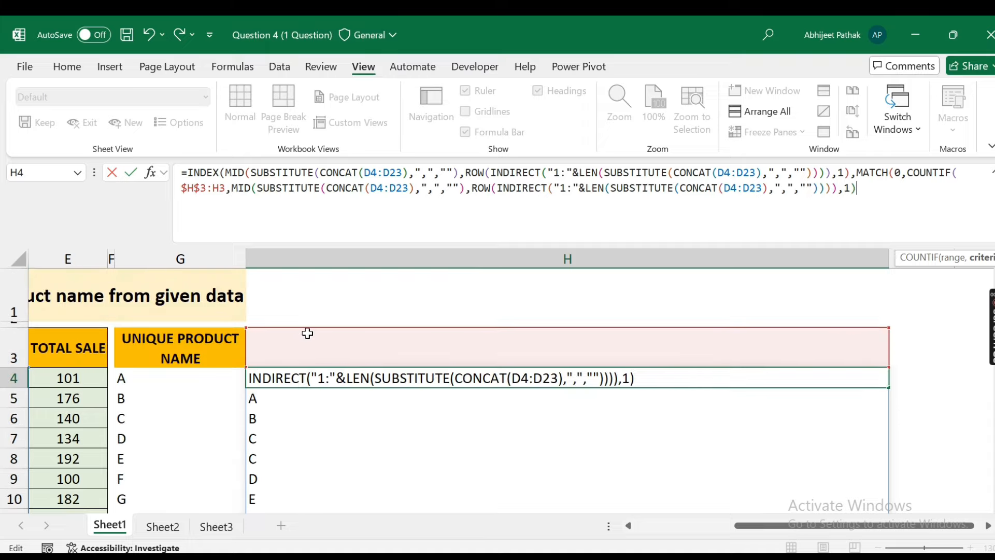
pyautogui.write(',')
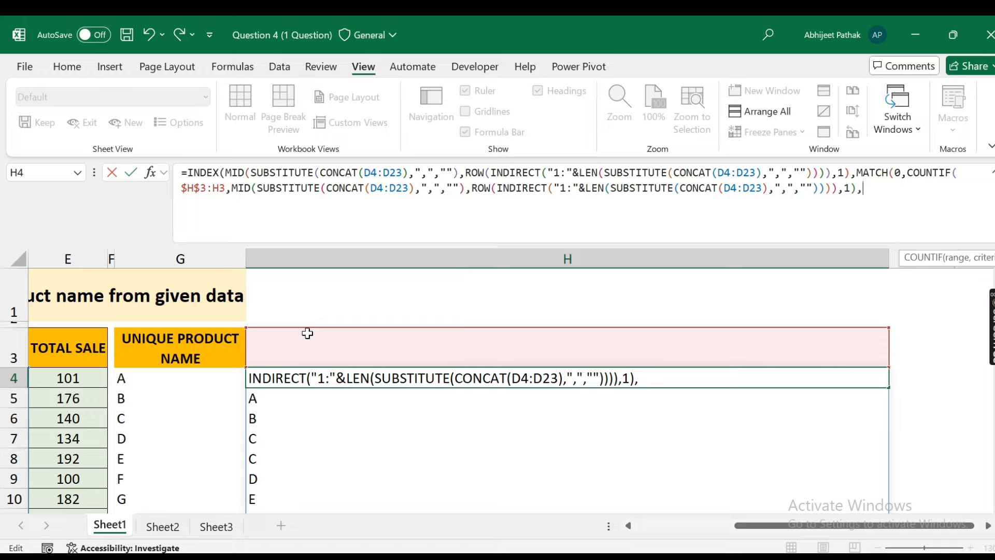
pyautogui.press('BackSpace')
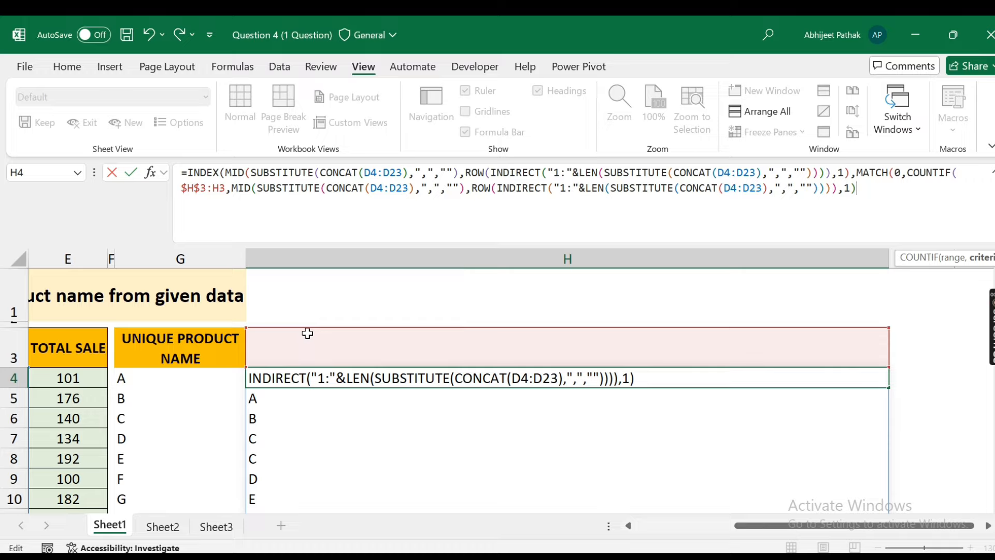
pyautogui.write('),')
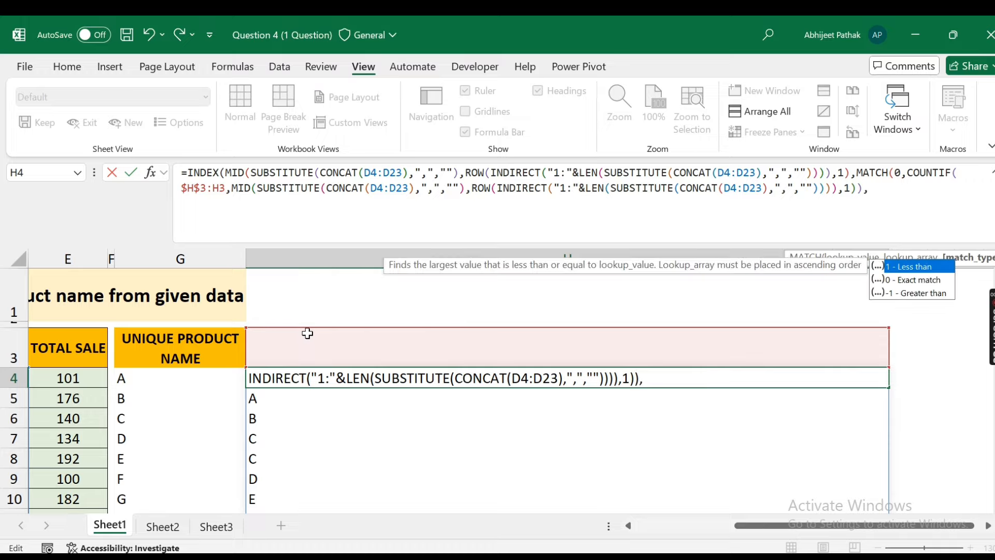
pyautogui.write('0)')
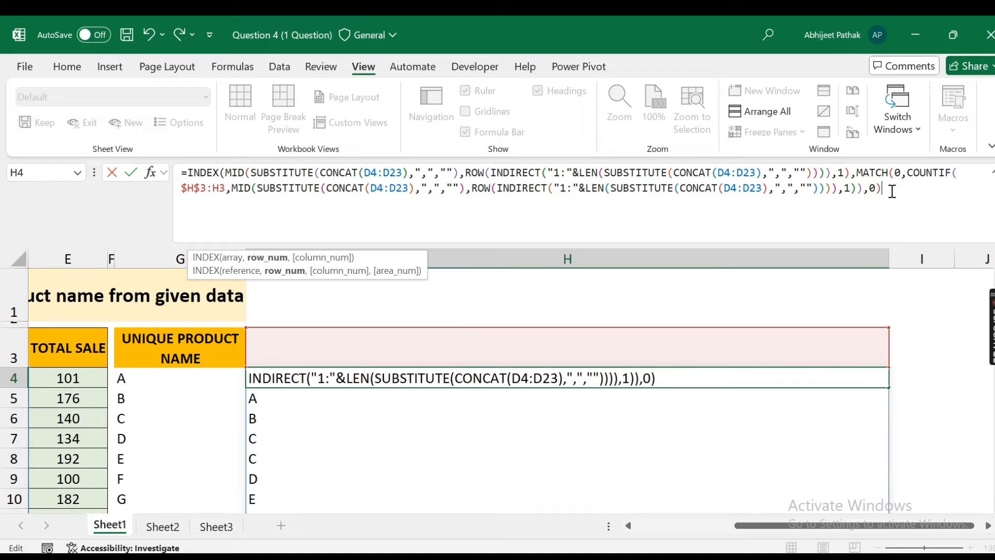
# Step: Finish the INDEX formula in H4 with column number 1 and enter it
pyautogui.write(',')
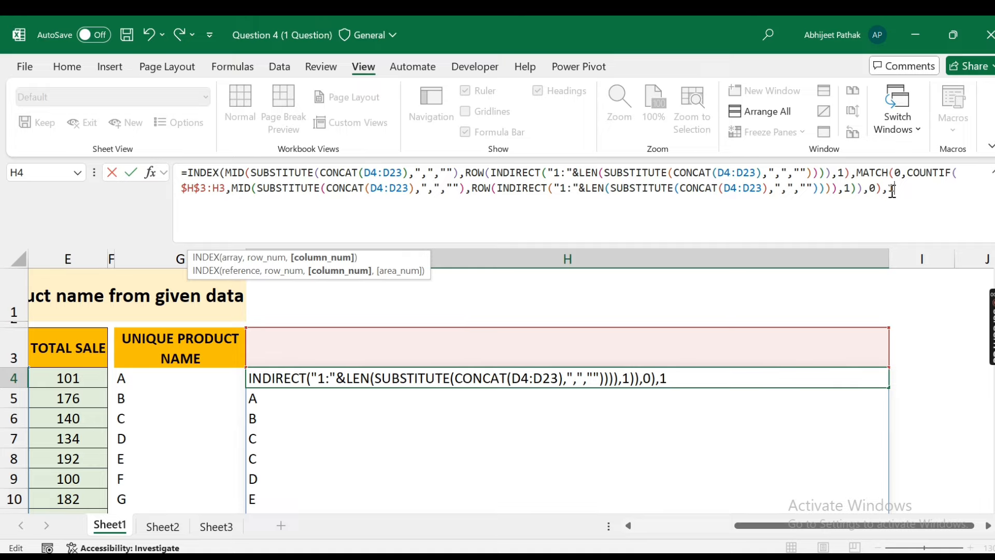
pyautogui.write('1)')
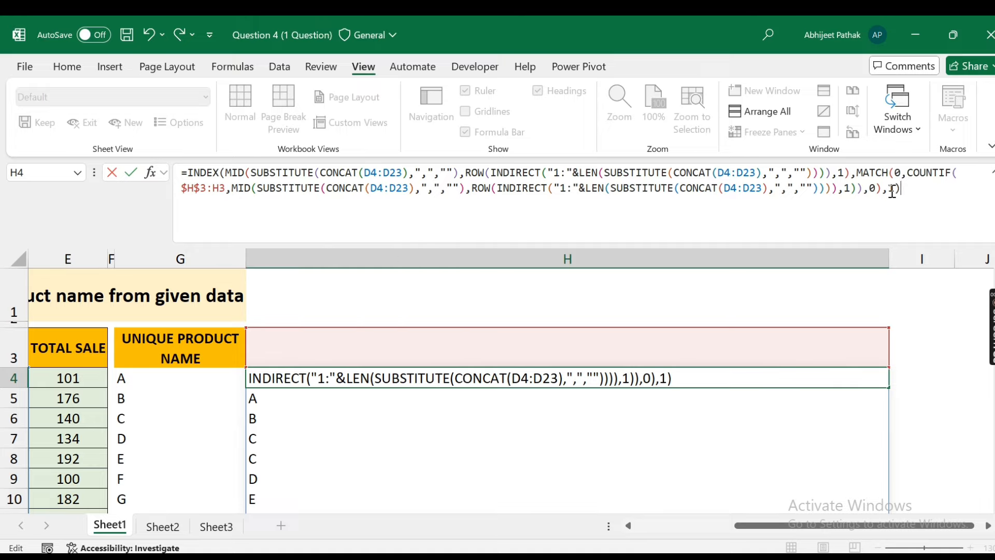
pyautogui.press('Return')
pyautogui.press('Up')
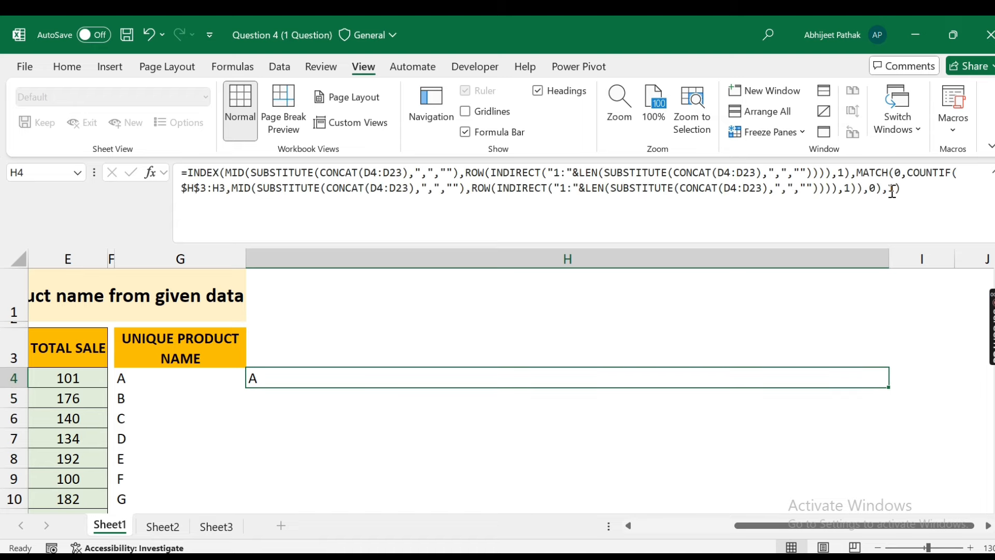
# Step: Make all four D4:D23 references in the H4 formula absolute as $D$4:$D$23
pyautogui.moveTo(365, 172); pyautogui.dragTo(406, 189)
pyautogui.press('F4')
pyautogui.press('F4')
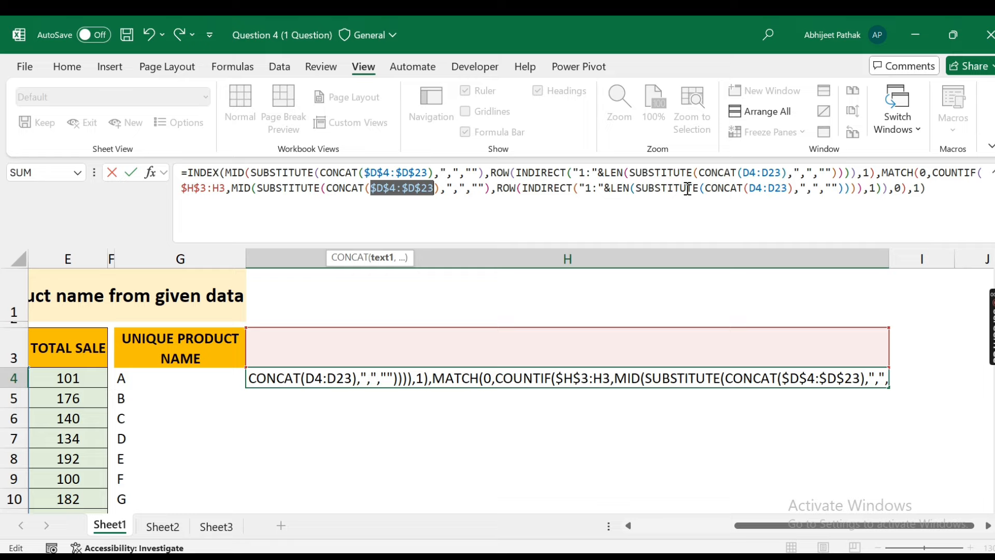
pyautogui.click(745, 172)
pyautogui.moveTo(745, 173); pyautogui.dragTo(839, 190)
pyautogui.press('F4')
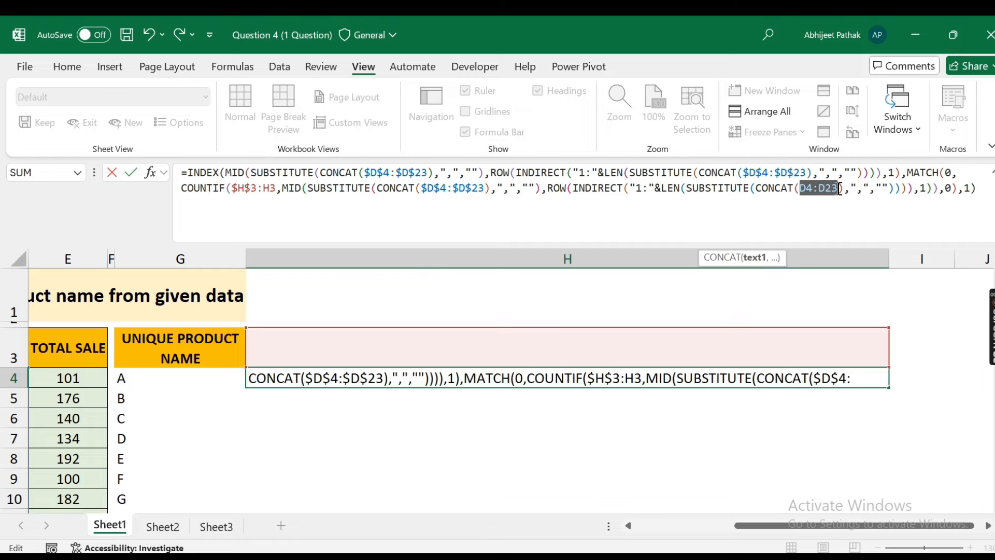
pyautogui.press('F4')
pyautogui.hotkey('ctrl', 'Return')
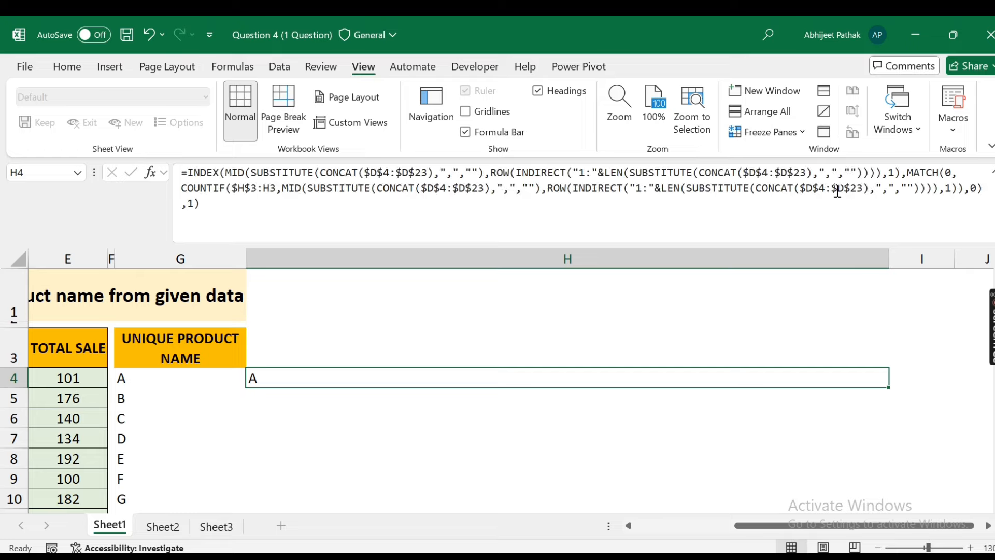
# Step: Fill the H4 formula down through H40 and compare the results with the unique product names in column G
pyautogui.click(307, 349)
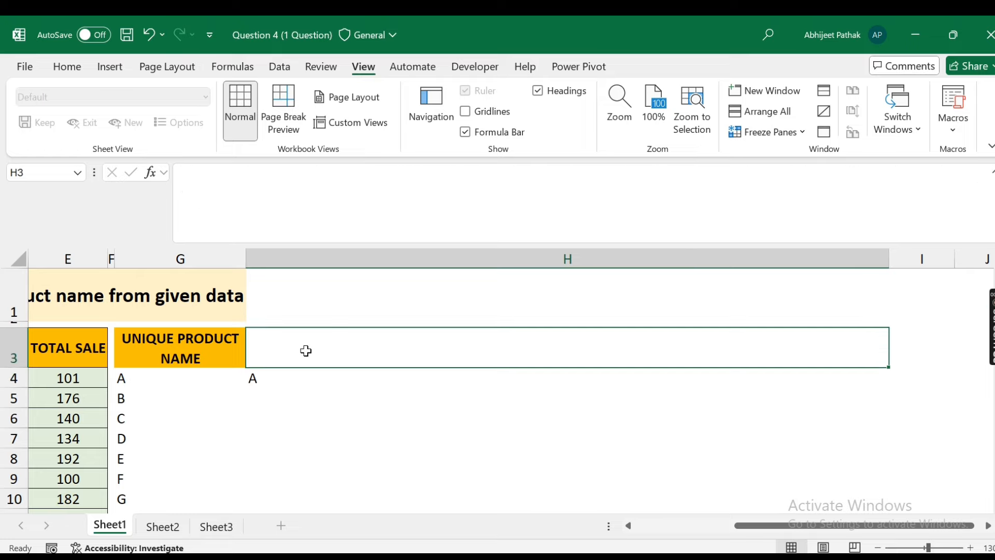
pyautogui.click(288, 396)
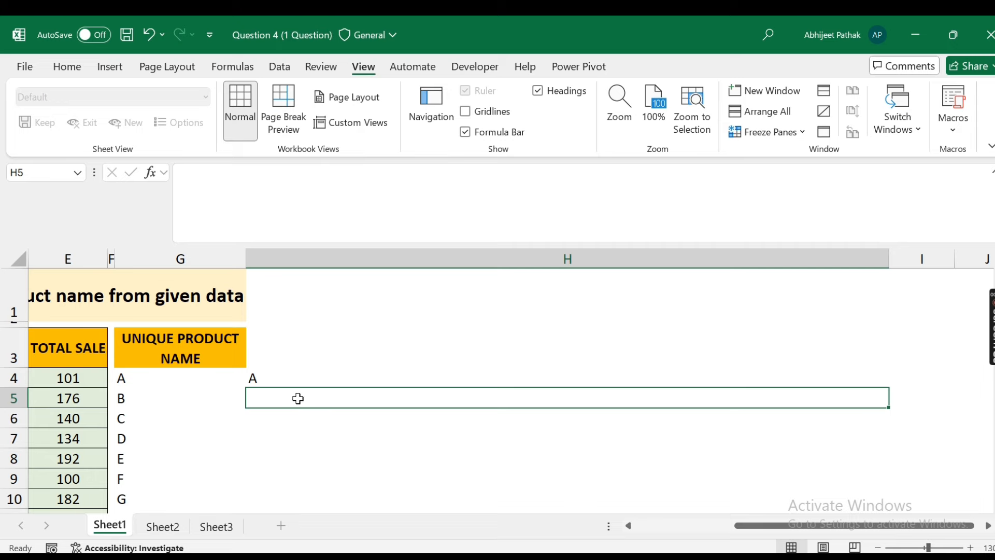
pyautogui.click(265, 379)
pyautogui.click(311, 400)
pyautogui.click(298, 378)
pyautogui.moveTo(889, 388); pyautogui.dragTo(860, 363)
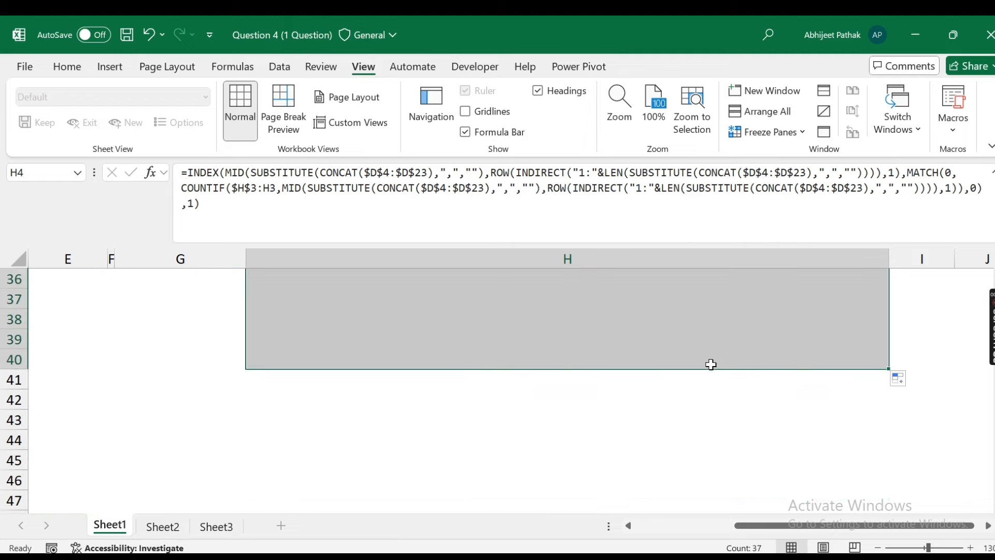
pyautogui.scroll(9, 673, 389)
pyautogui.scroll(-2, 337, 406)
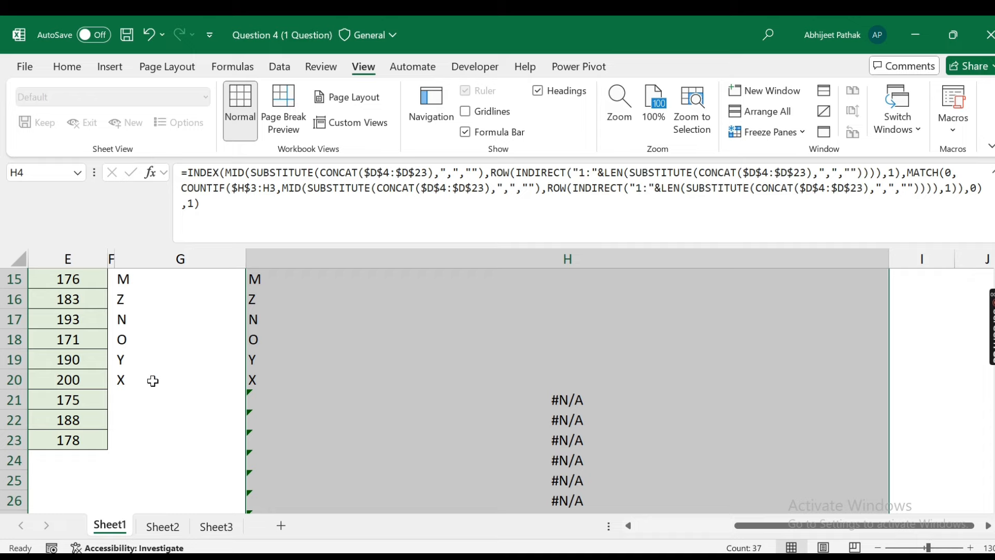
pyautogui.scroll(5, 312, 360)
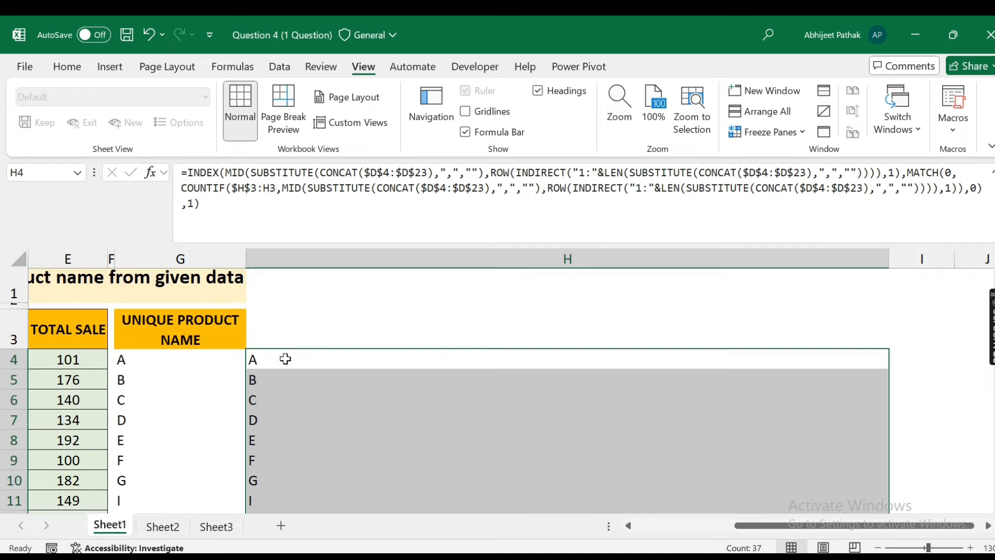
# Step: Examine the H4 formula's filled results down column H against column G, including the rows past the last product name
pyautogui.click(284, 361)
pyautogui.scroll(-3, 238, 375)
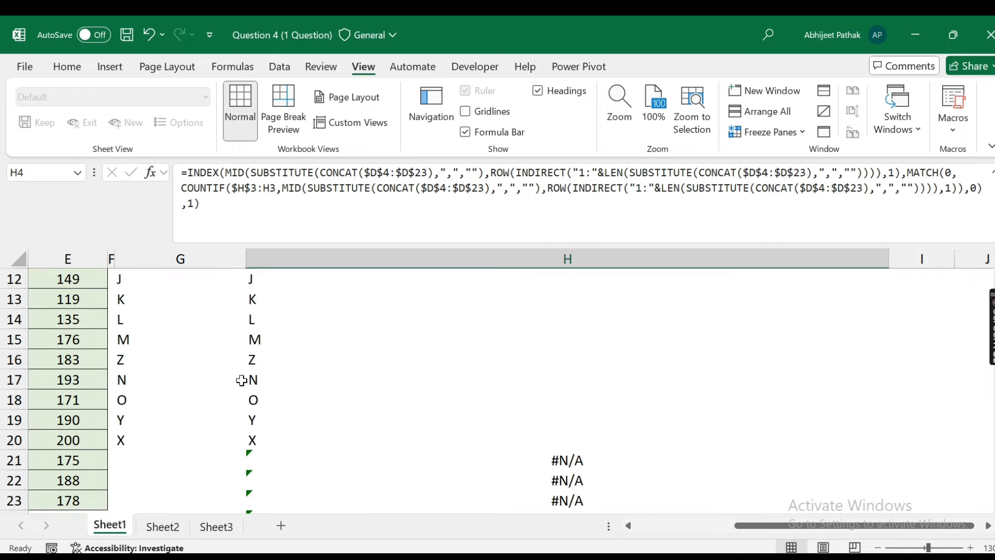
pyautogui.scroll(3, 248, 376)
pyautogui.scroll(-5, 275, 384)
pyautogui.scroll(5, 450, 439)
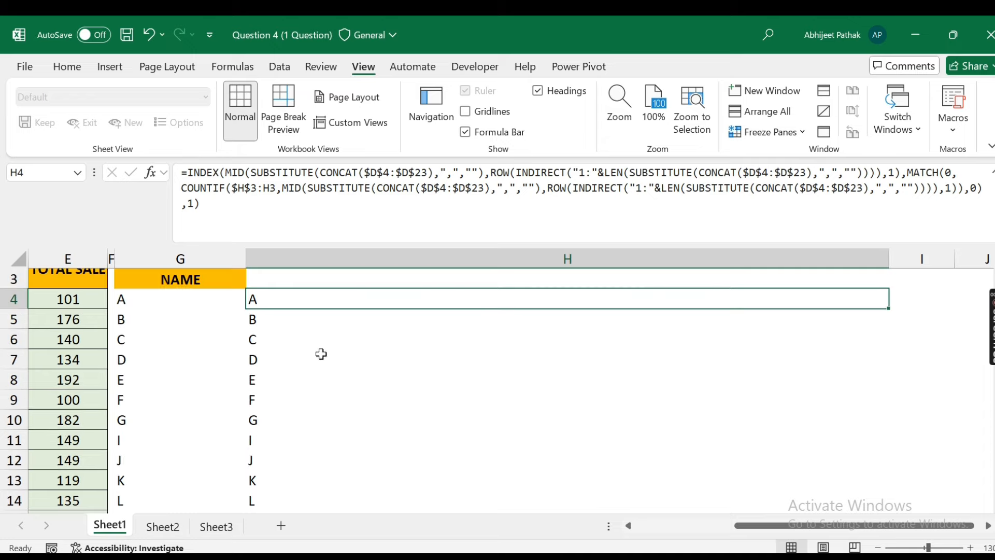
pyautogui.scroll(-5, 444, 444)
pyautogui.scroll(-3, 518, 467)
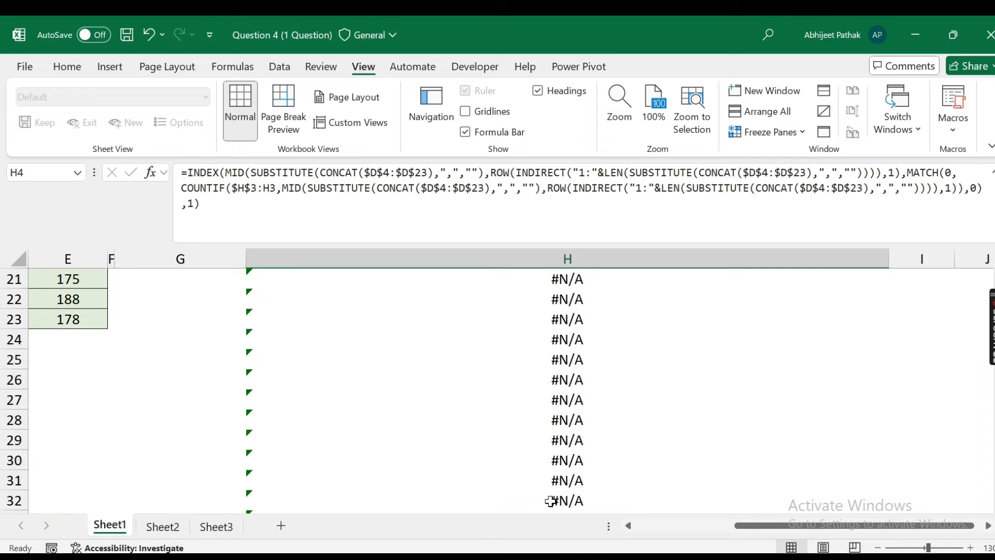
pyautogui.scroll(6, 497, 451)
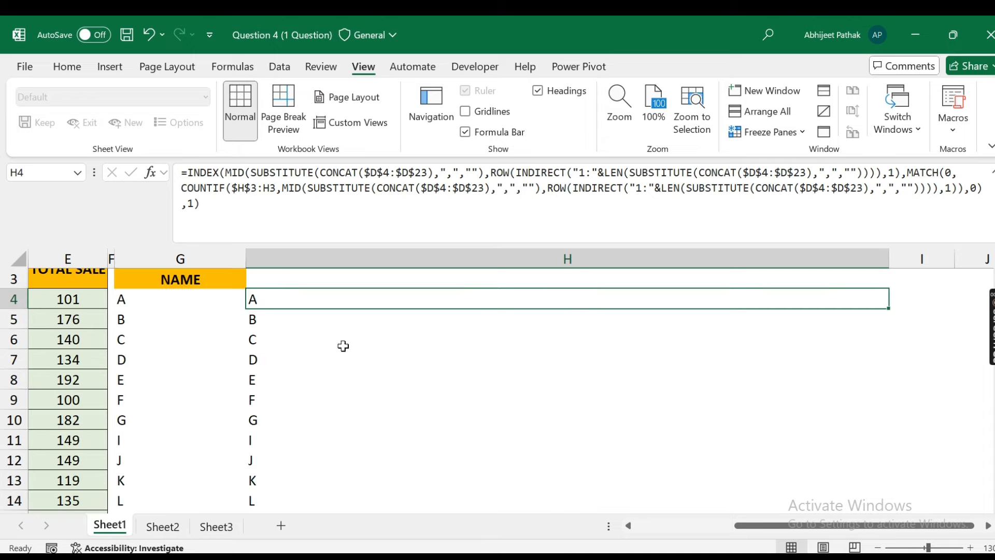
# Step: Wrap the INDEX formula in H4 in IFERROR with an empty string "" as the error value
pyautogui.click(183, 174)
pyautogui.write('ife')
pyautogui.press('Tab')
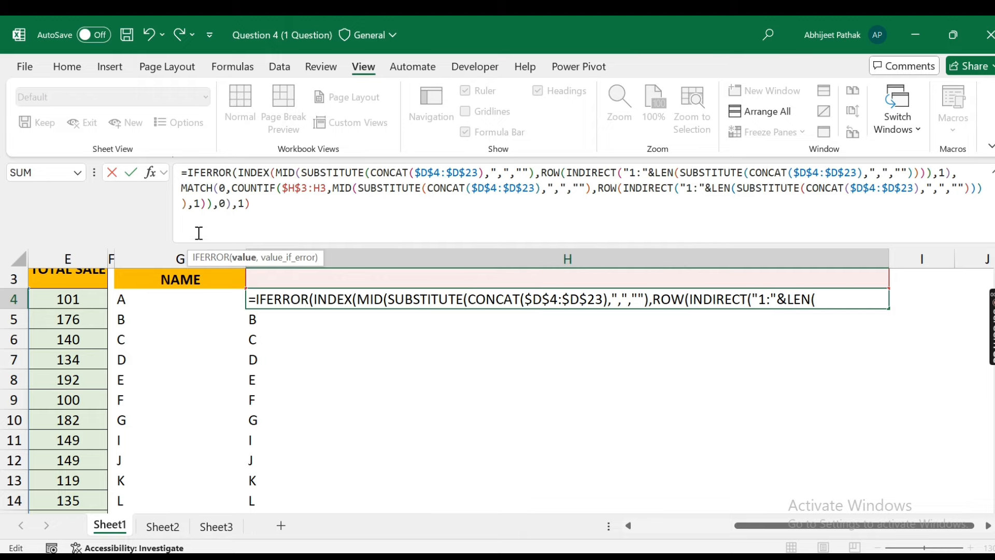
pyautogui.click(278, 204)
pyautogui.write(',"")')
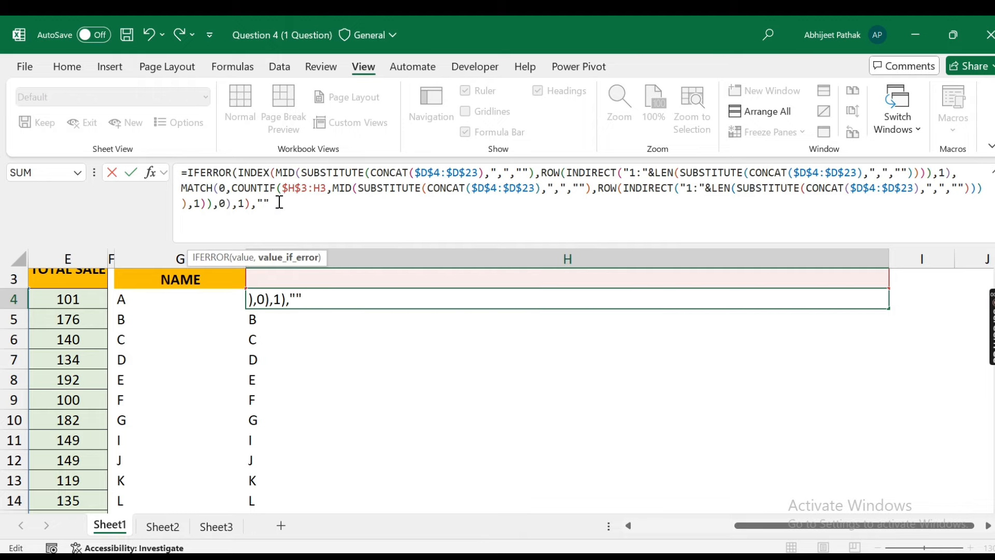
pyautogui.press('Return')
# Step: Copy the IFERROR formula from H4 into H5:H40
pyautogui.click(356, 299)
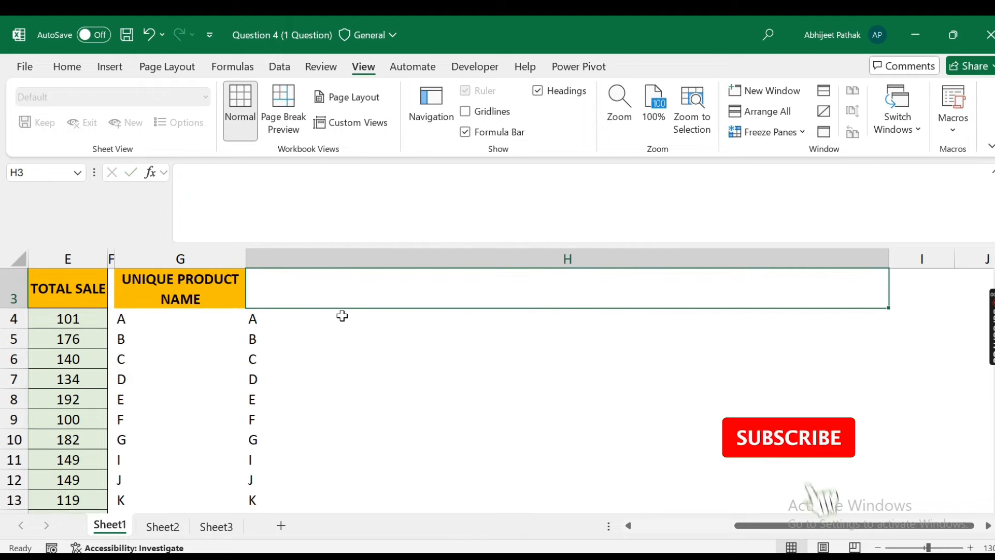
pyautogui.click(342, 315)
pyautogui.hotkey('ctrl', 'c')
pyautogui.press('Down')
pyautogui.hotkey('ctrl', 'shift', 'Down')
pyautogui.hotkey('ctrl', 'v')
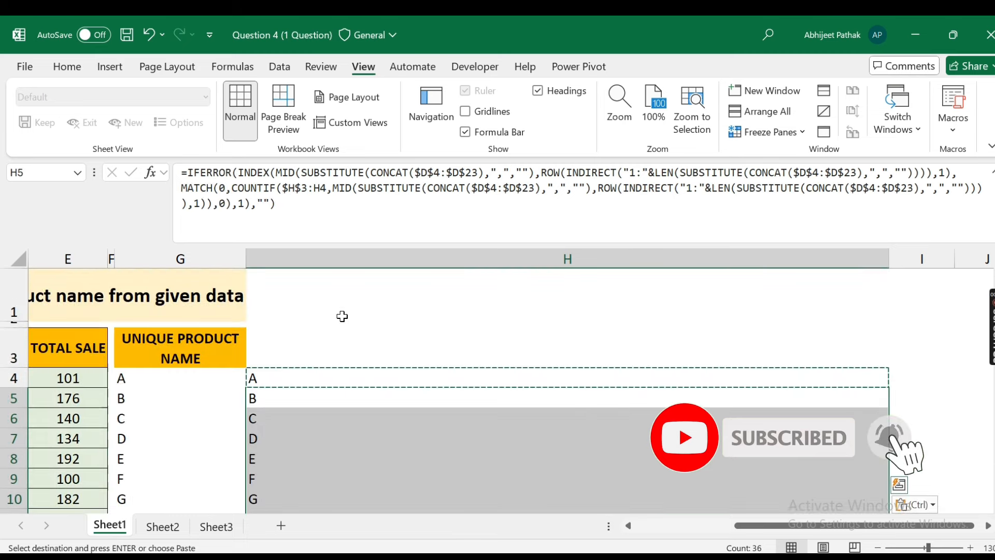
# Step: Review the column H results against column G and the source product names in column D, then inspect the H4 formula
pyautogui.scroll(-7, 350, 384)
pyautogui.scroll(4, 478, 409)
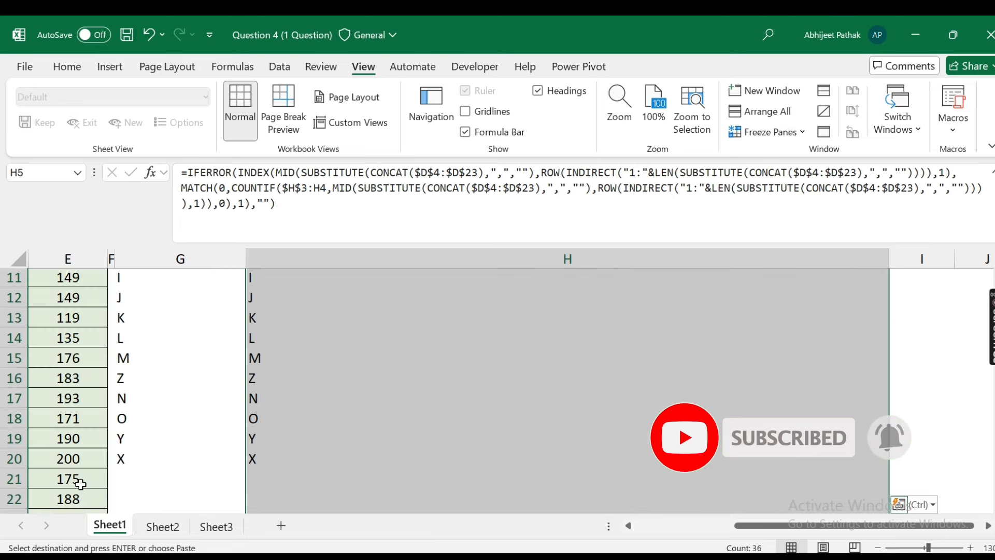
pyautogui.scroll(-3, 478, 408)
pyautogui.hscroll(-3, 472, 458)
pyautogui.click(384, 358)
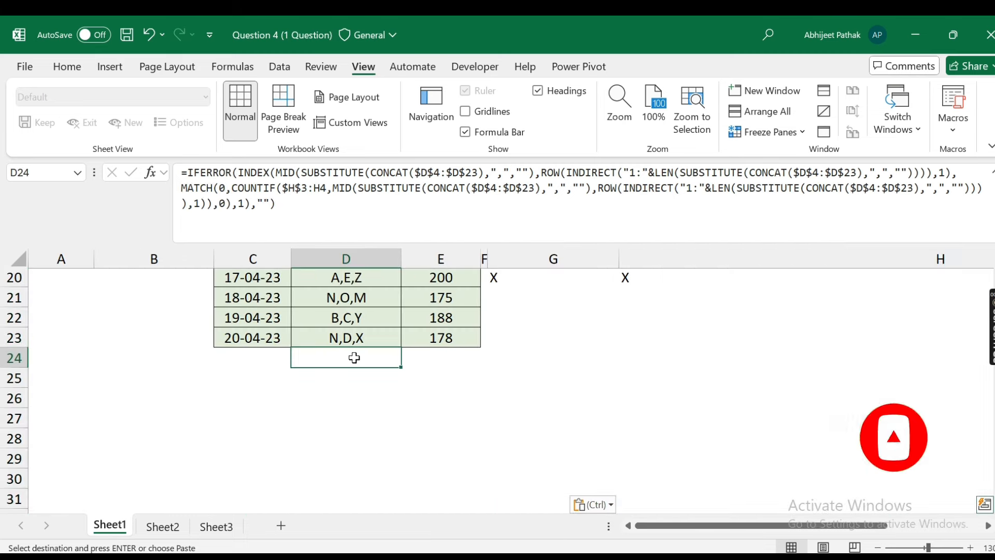
pyautogui.scroll(5, 662, 409)
pyautogui.scroll(-2, 647, 440)
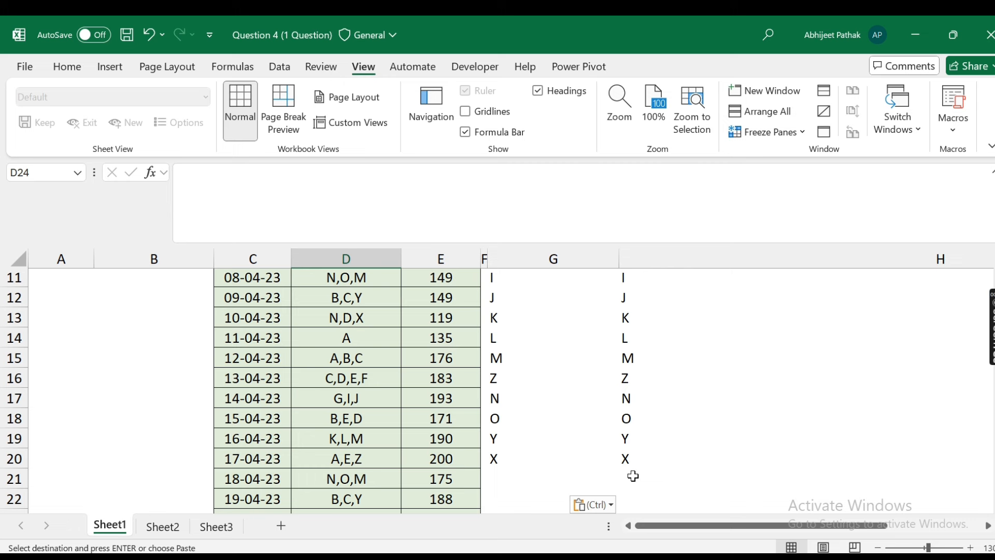
pyautogui.scroll(4, 640, 388)
pyautogui.click(638, 377)
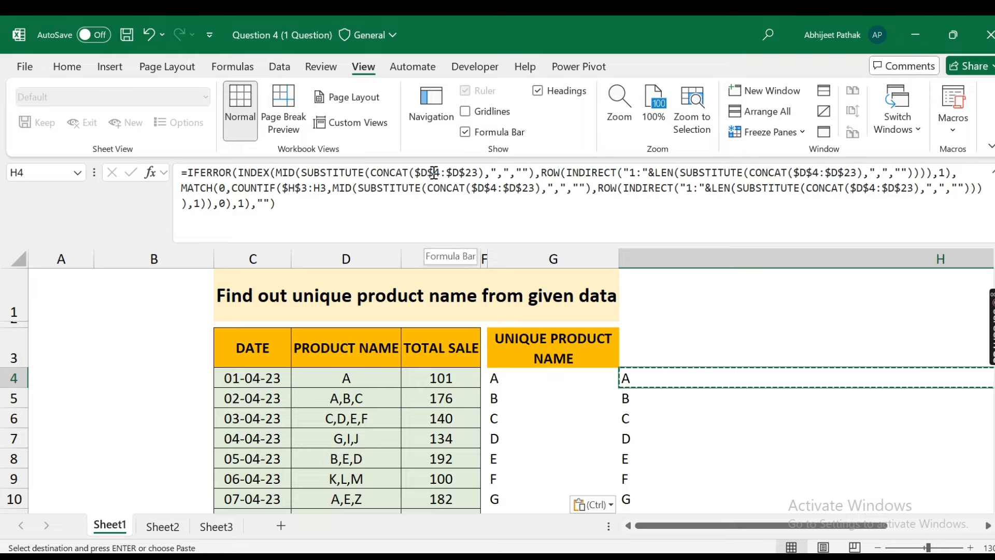
pyautogui.press('Escape')
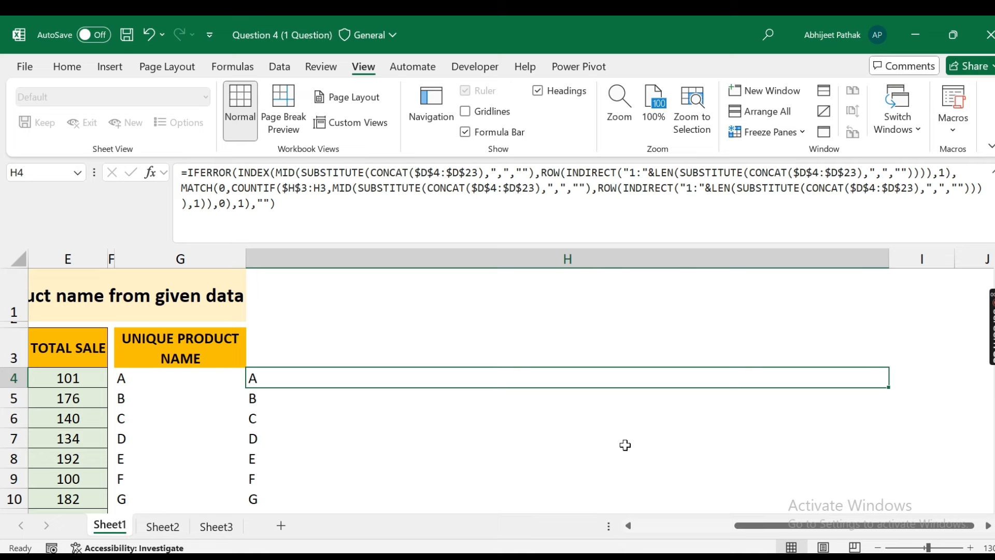
# Step: Switch to Chrome, open lmech.courses.store in a new tab and look over the Popular courses section
pyautogui.click(441, 557)
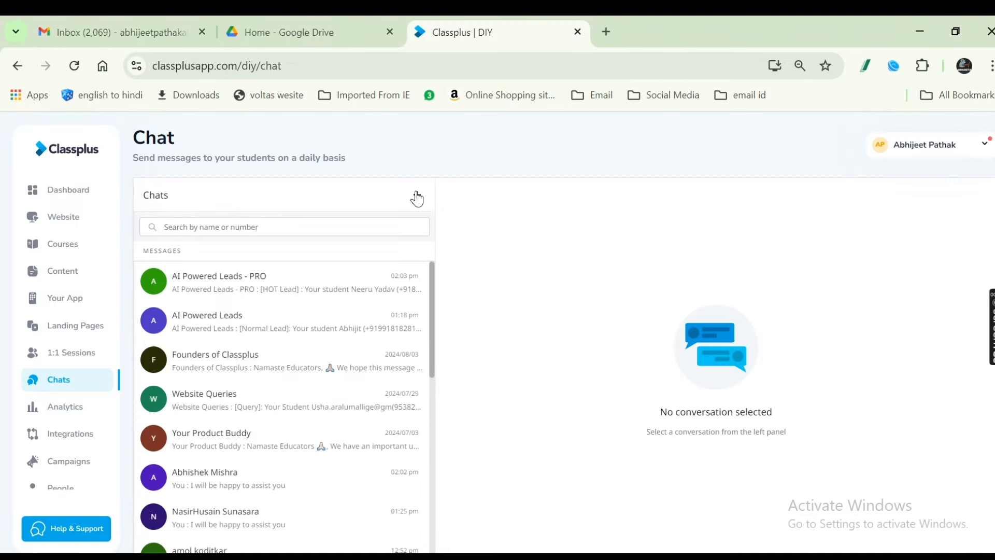
pyautogui.click(607, 31)
pyautogui.write('lme')
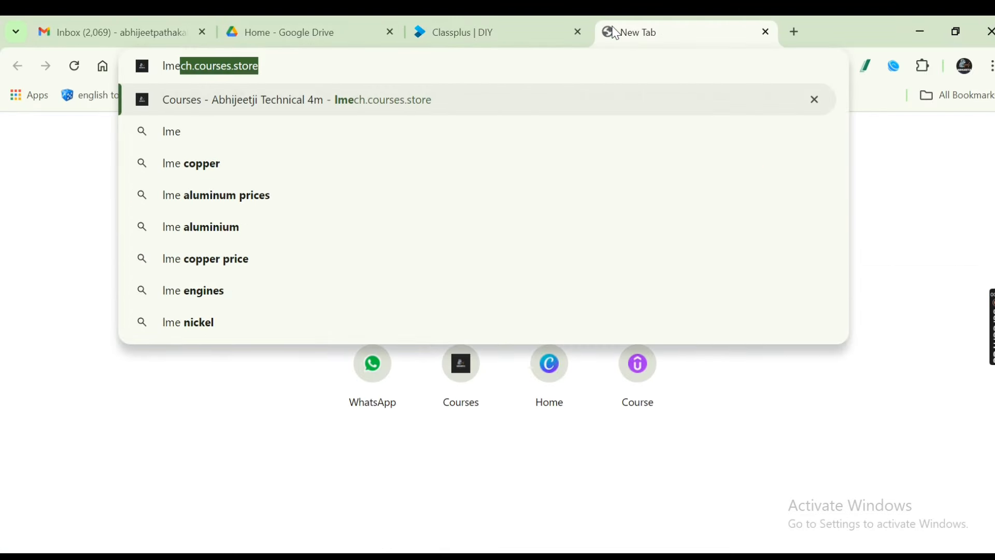
pyautogui.press('Return')
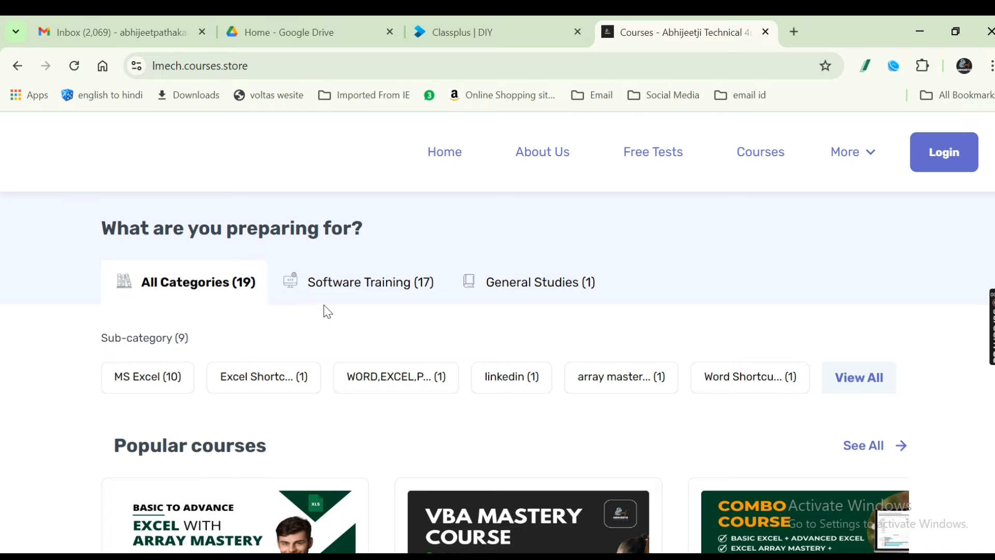
pyautogui.scroll(-5, 337, 368)
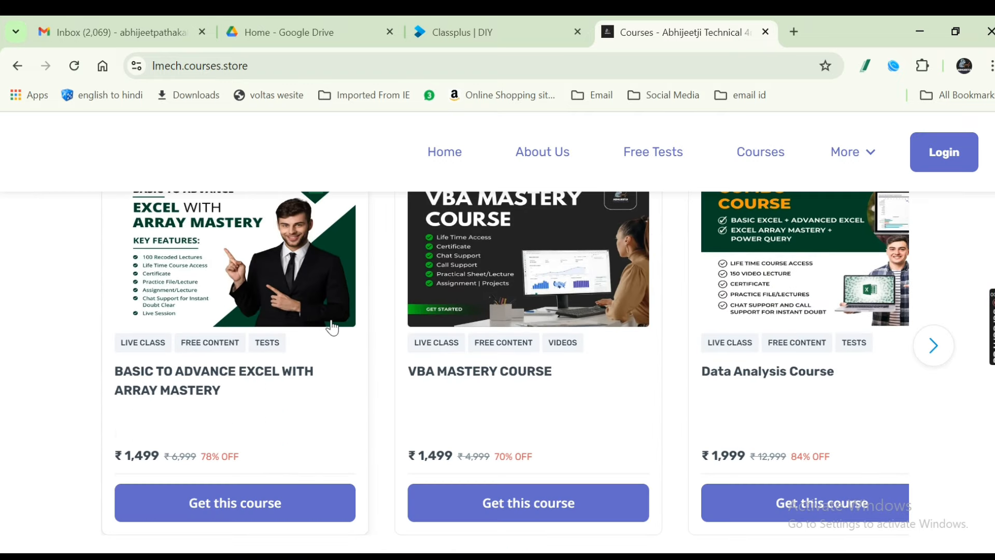